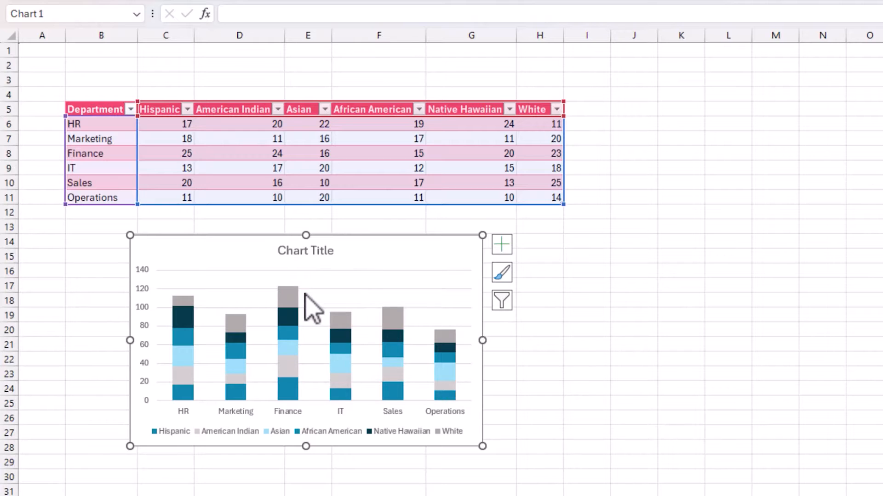
Step: Add data labels to the stacked column chart
left_click(502, 245)
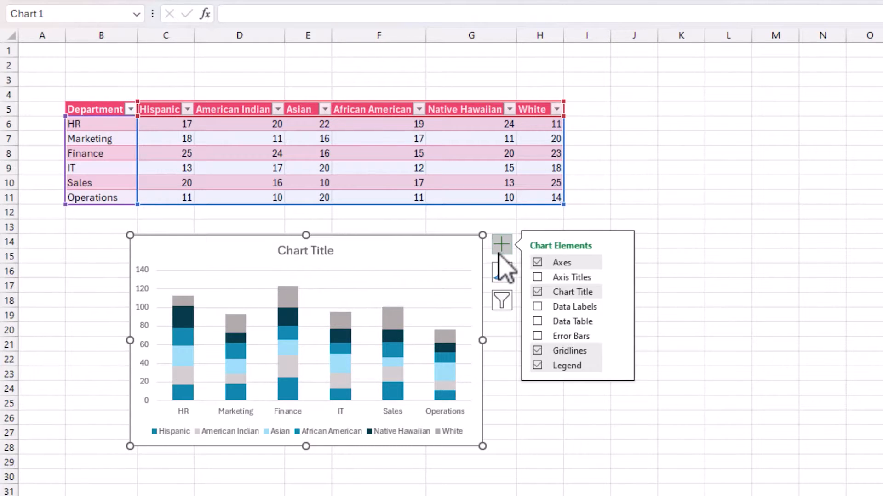
left_click(538, 306)
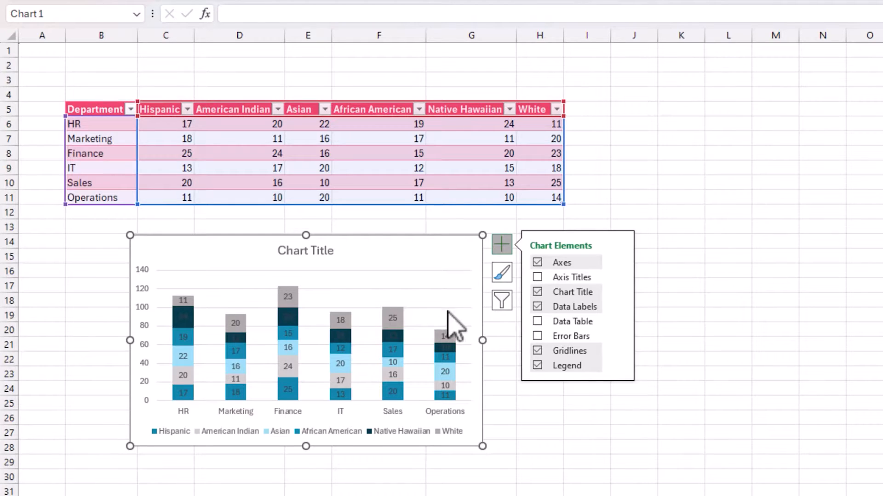
Step: Format the chart's major gridlines as a solid line in a light gray theme color
right_click(391, 290)
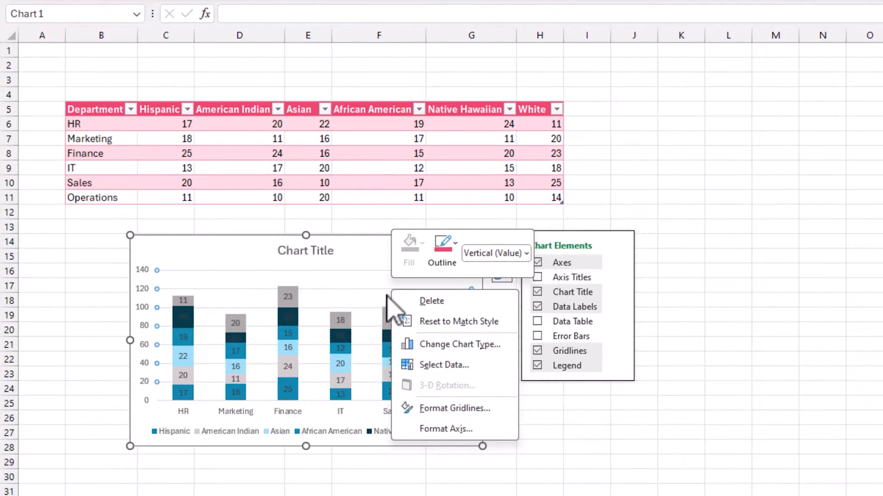
left_click(443, 409)
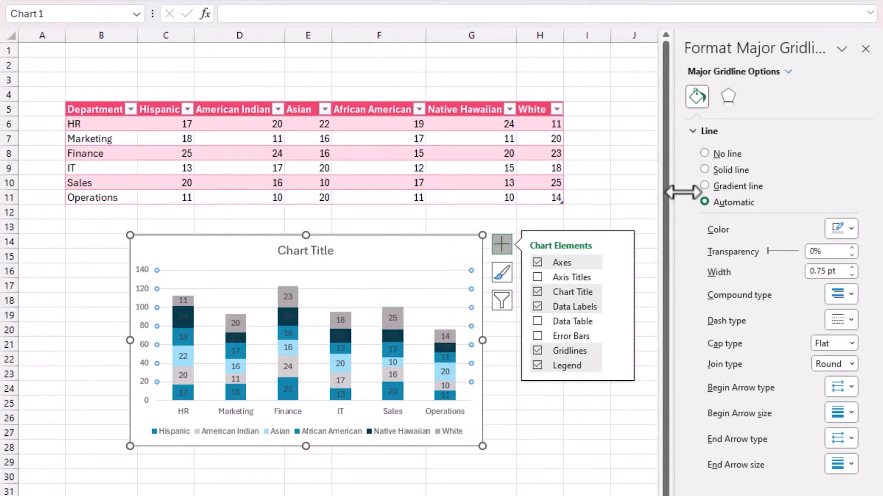
left_click(728, 170)
left_click(844, 229)
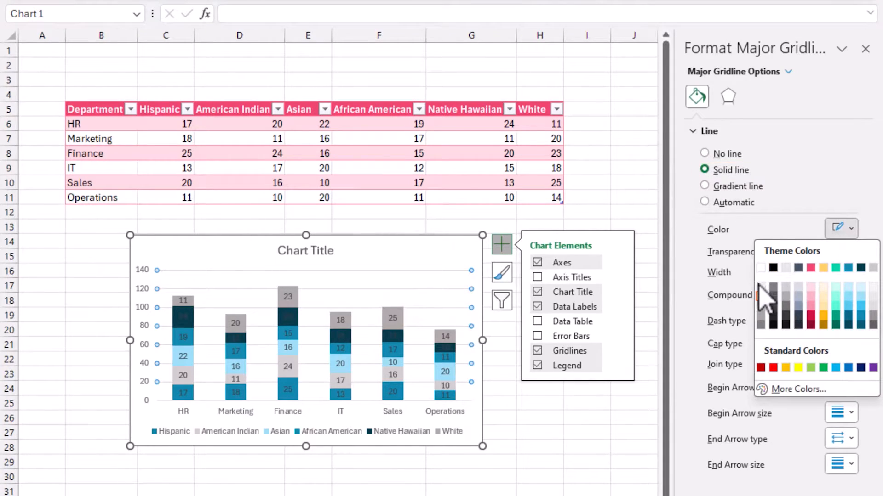
left_click(761, 288)
key("Escape")
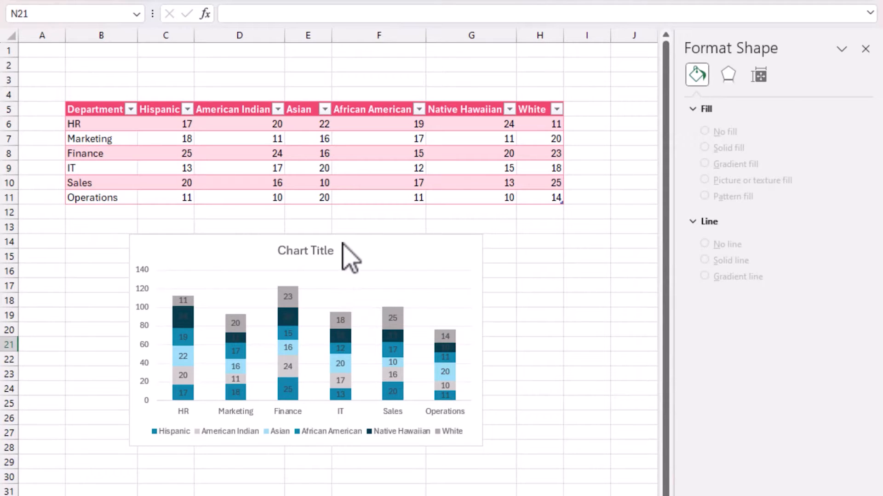
left_click(326, 251)
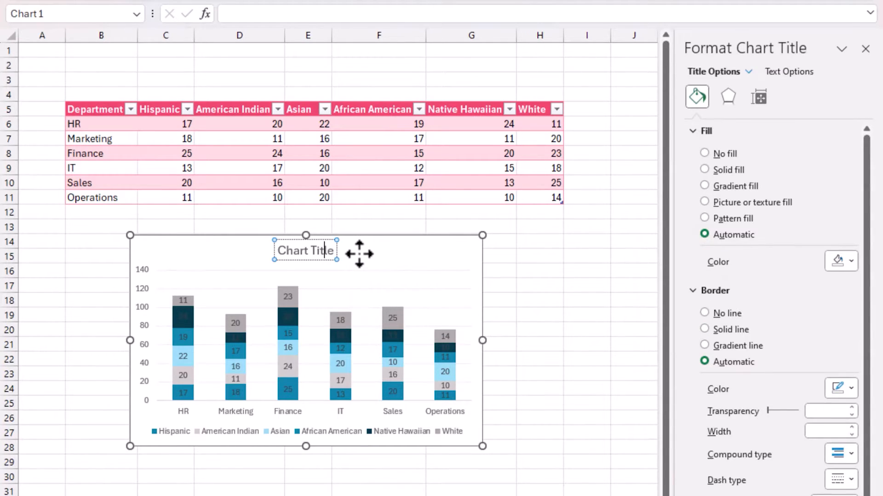
key("ctrl+a")
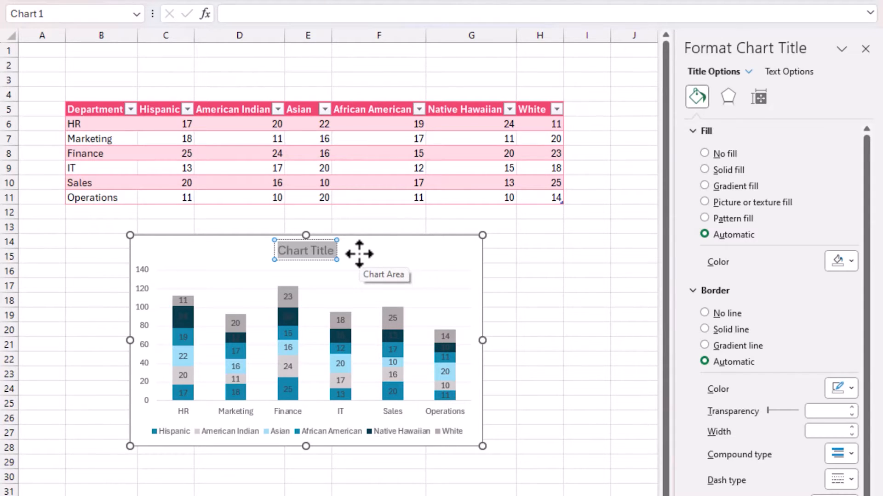
left_click(466, 237)
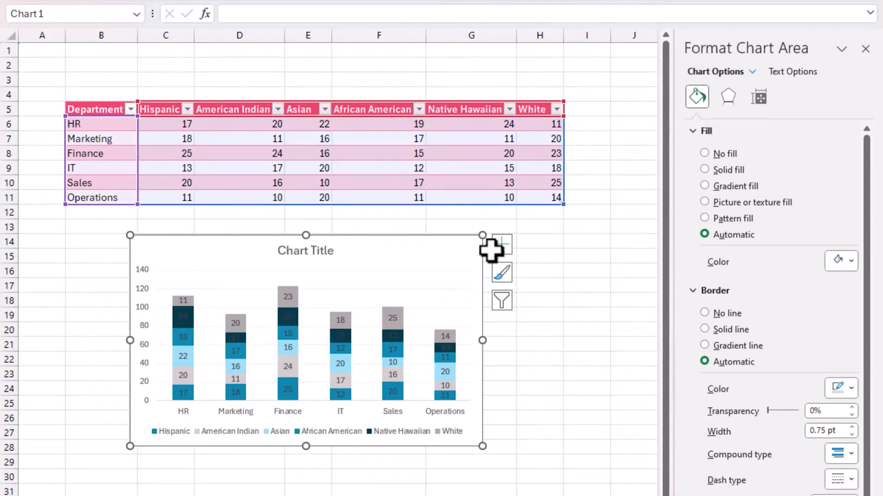
left_click(502, 244)
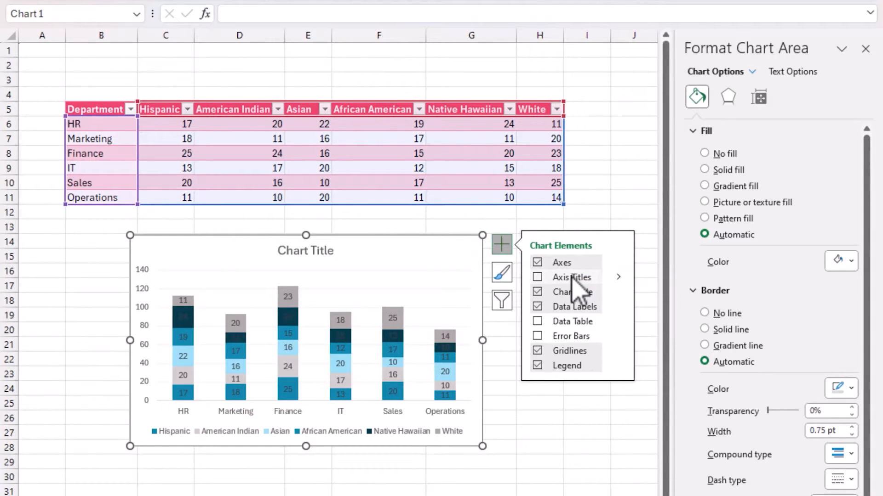
left_click(538, 292)
left_click(537, 292)
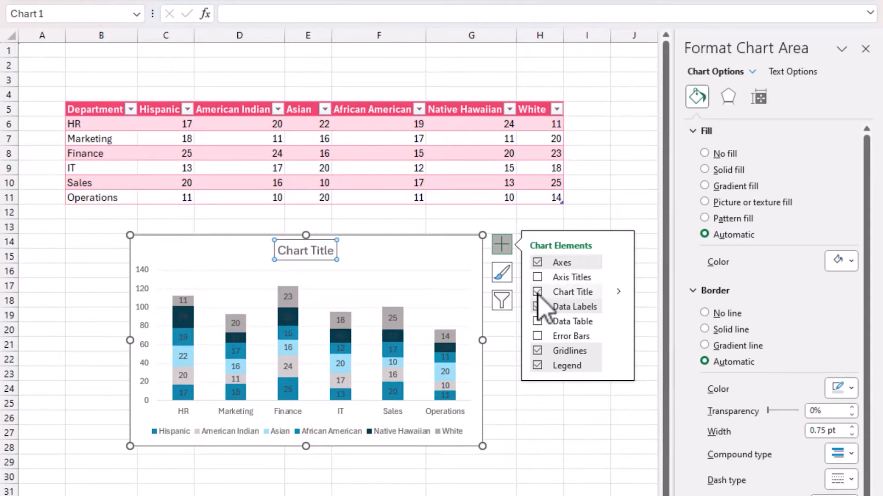
Step: Retitle the chart "Employees' Ethnicity - by Department" and give the title a dark gray fill with white text
left_click(305, 250)
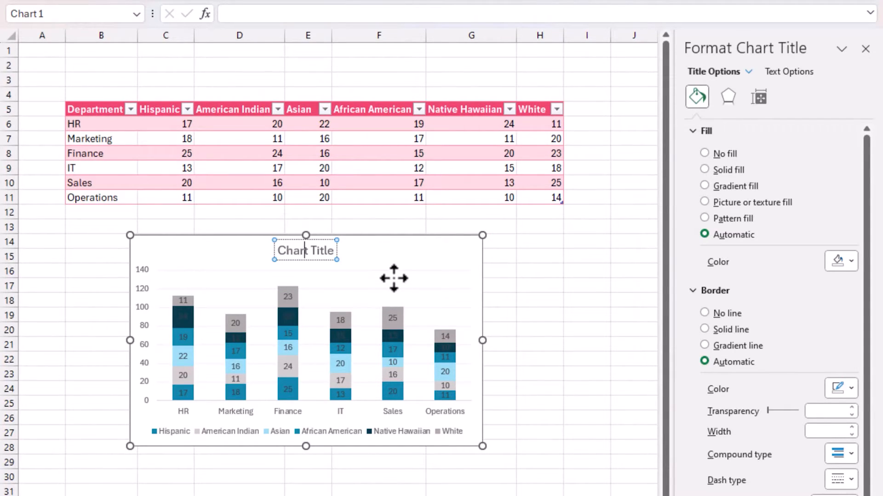
key("ctrl+a")
type("Em")
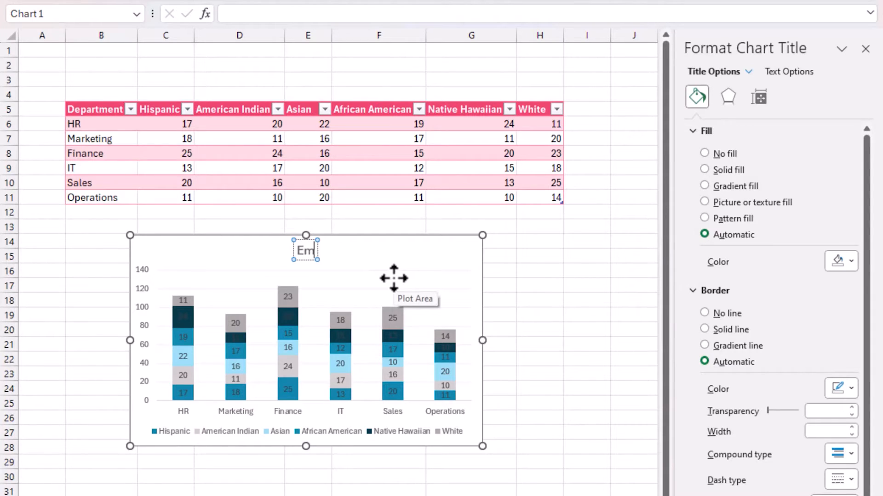
type("ployees by")
key("BackSpace")
key("BackSpace")
key("BackSpace")
type("' E")
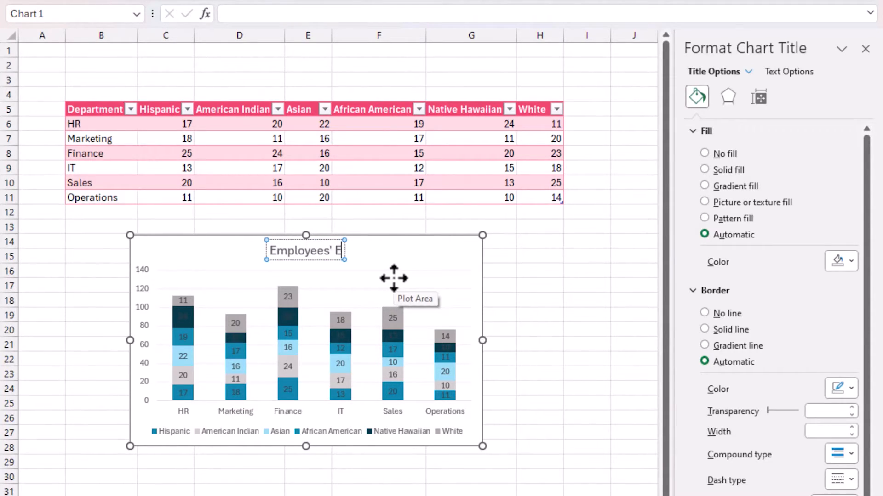
type("thnicity - b")
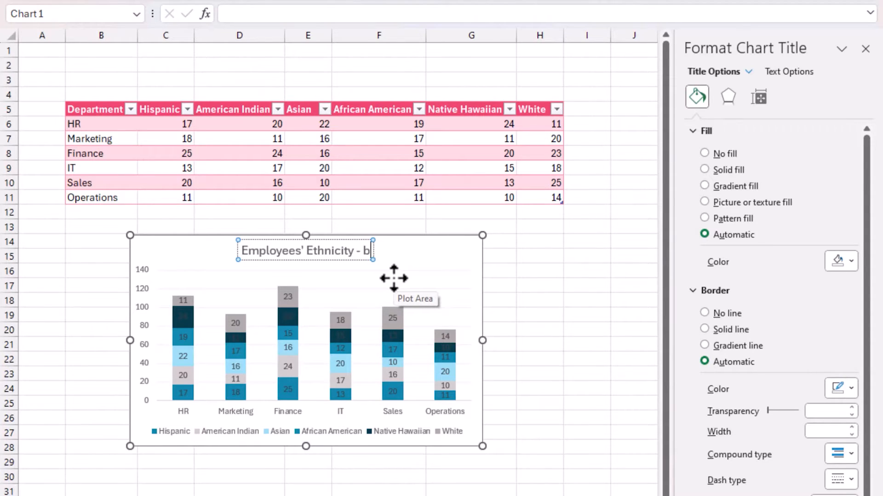
type("y Department")
key("ctrl+a")
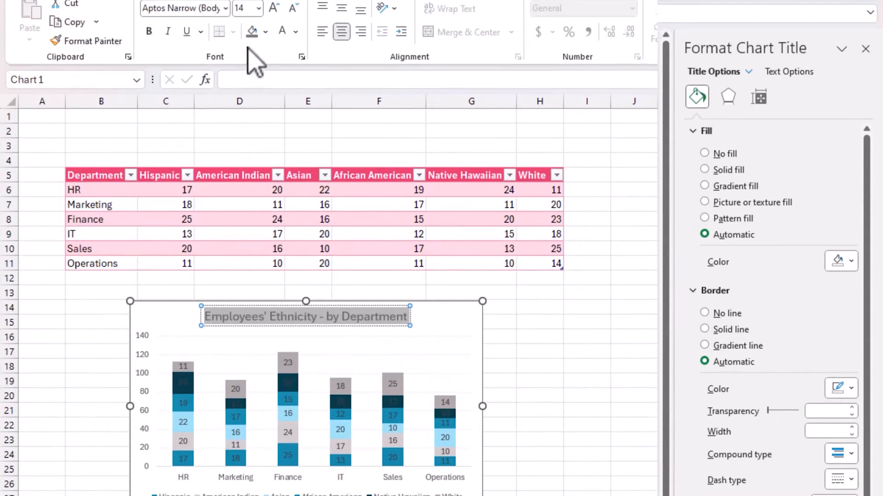
left_click(252, 61)
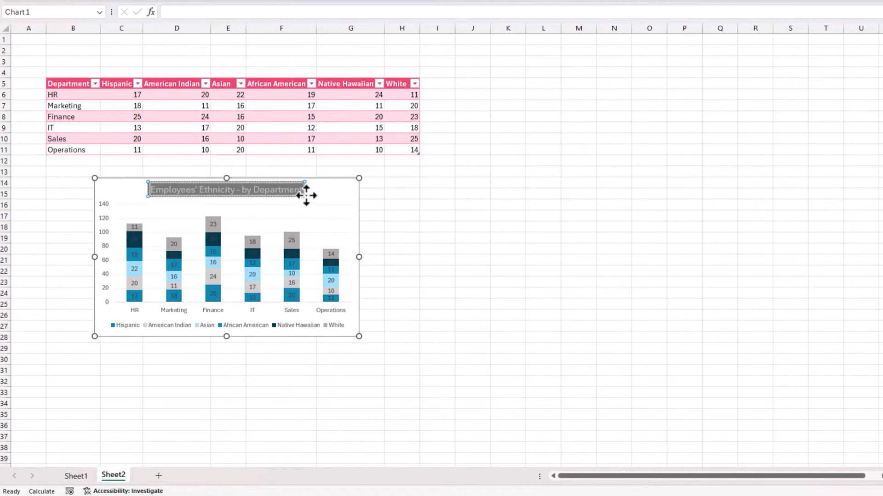
Step: Move the chart legend to the top position
left_click(238, 325)
right_click(239, 325)
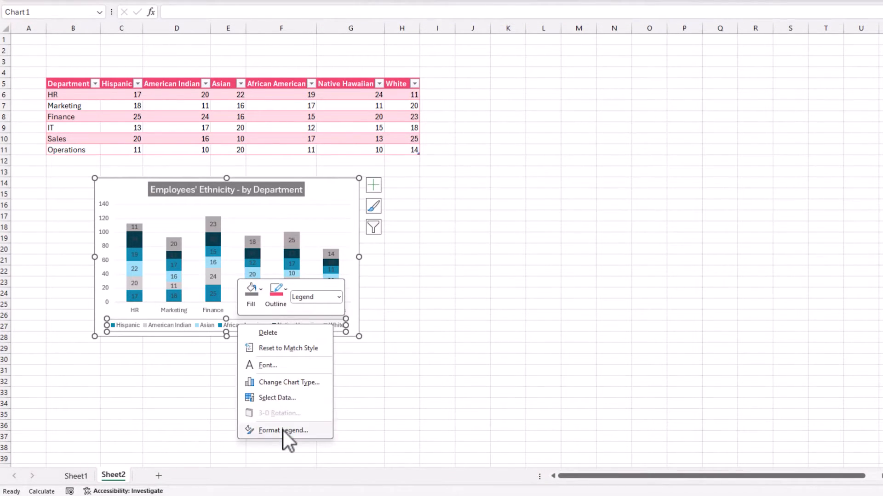
left_click(282, 431)
left_click(733, 170)
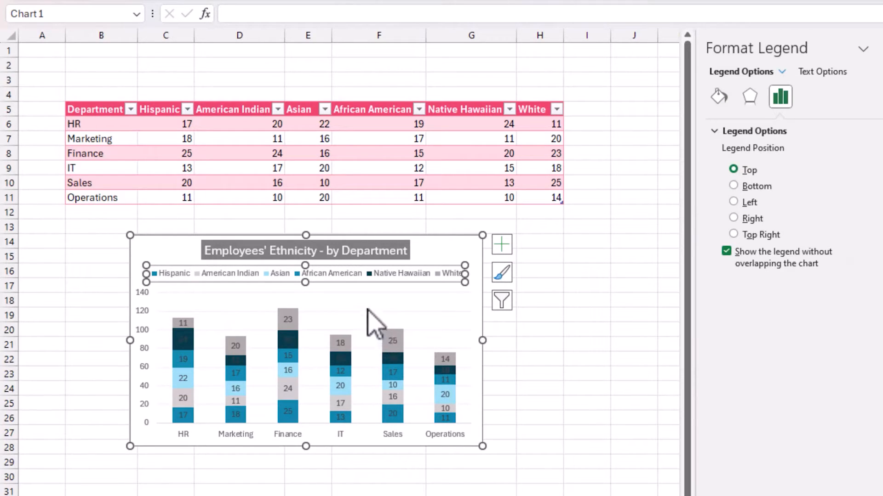
Step: Add axis titles to the chart and remove the horizontal axis title below the departments
left_click(363, 292)
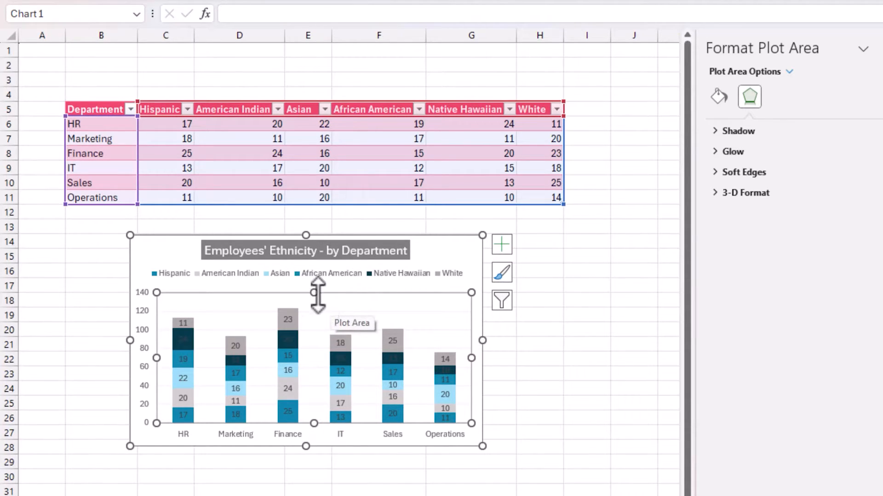
left_click(501, 244)
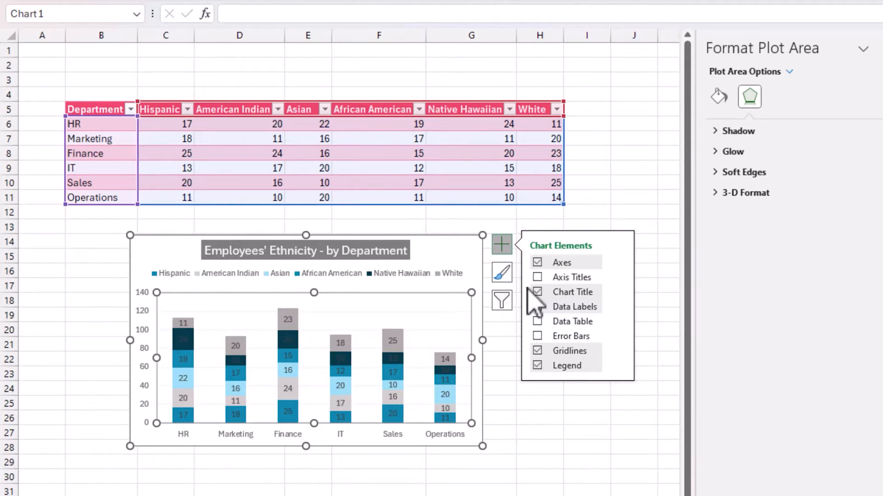
left_click(538, 278)
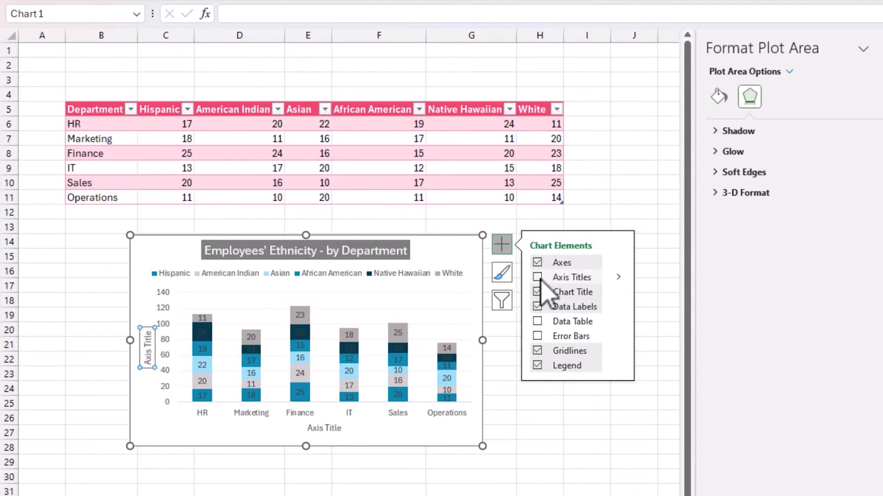
left_click(539, 281)
left_click(327, 430)
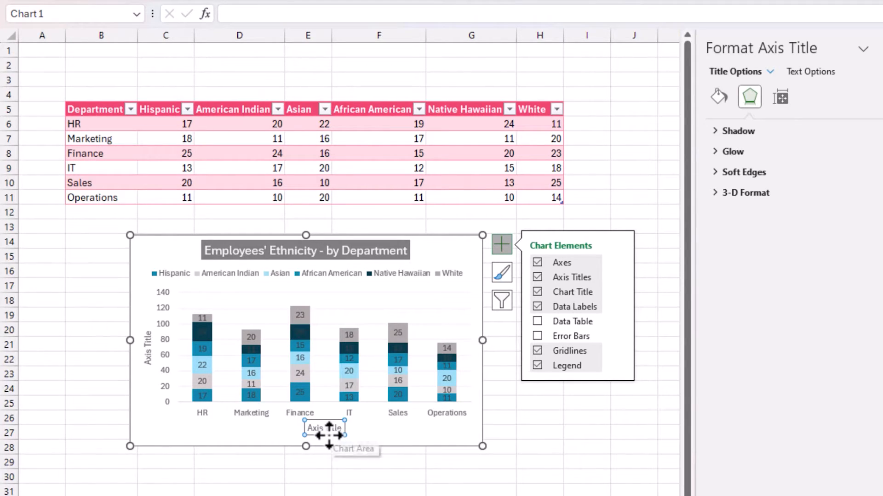
key("Delete")
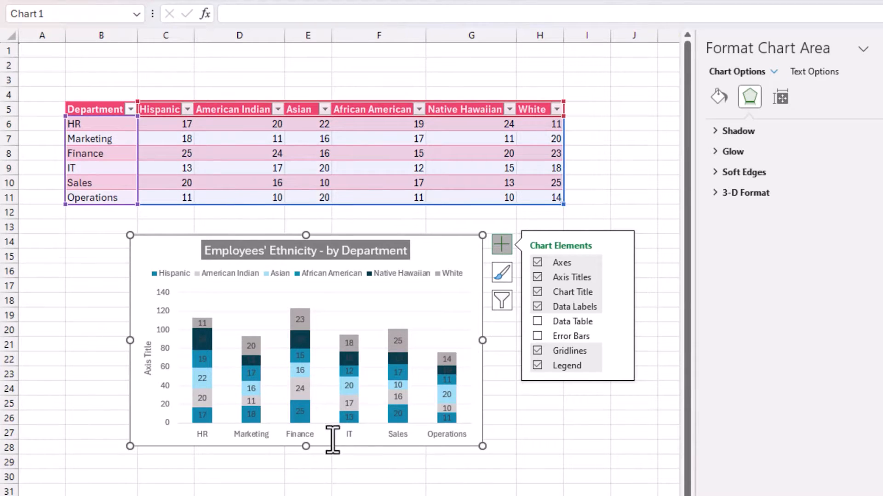
Step: Label the vertical axis title "Count of Employees"
left_click(149, 354)
left_click(149, 349)
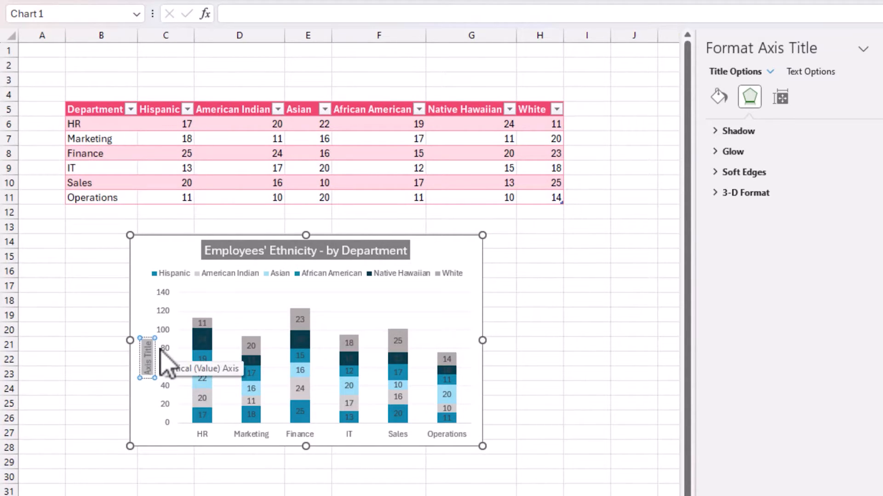
type("Count of Employees")
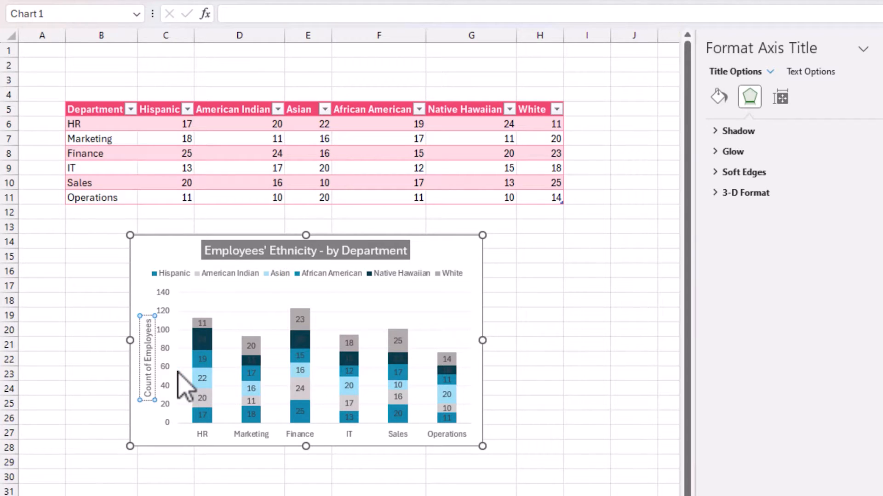
left_click(580, 350)
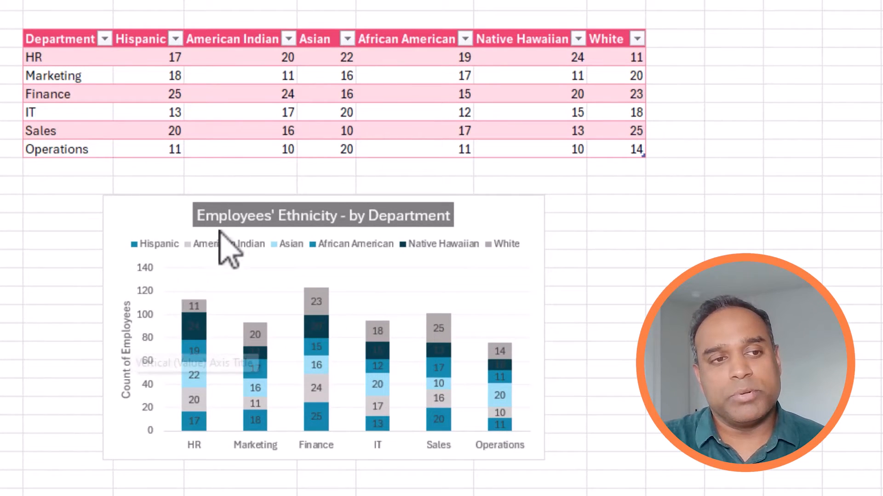
Step: Edit the chart title to read "# of Employees by Ethnicity - within Department"
left_click(274, 218)
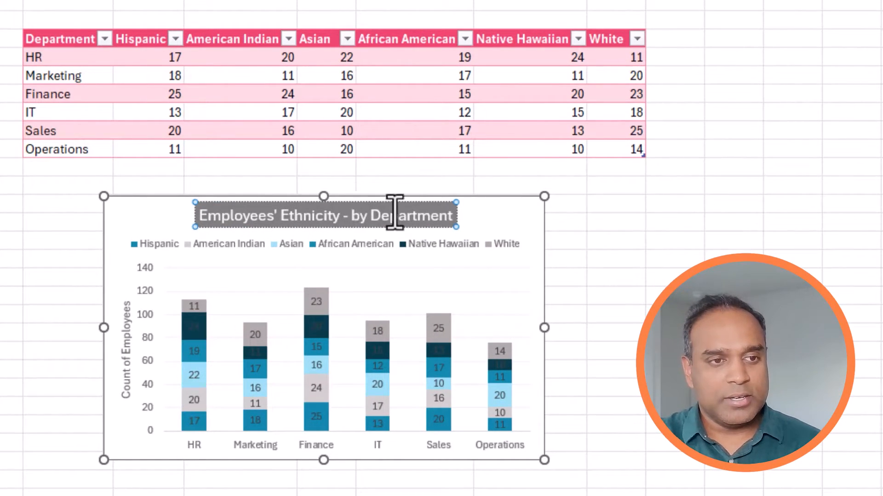
type("# of")
key("BackSpace")
type("by")
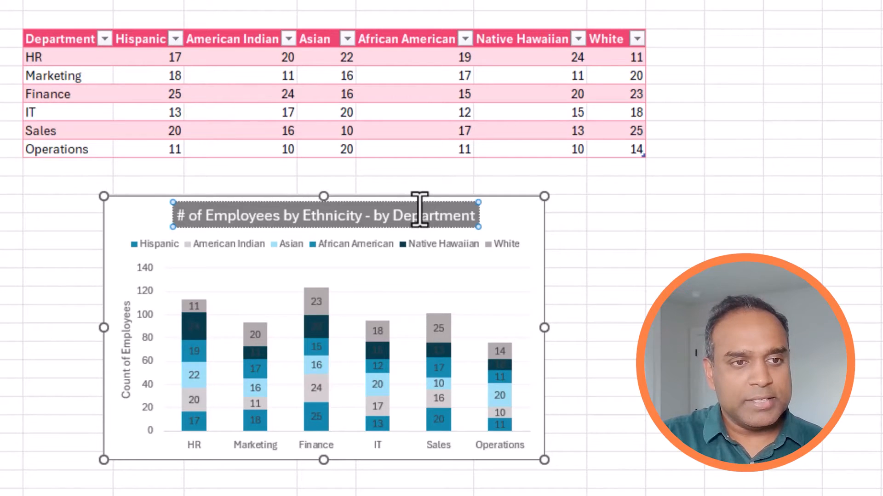
key("ctrl+shift+Right")
key("Right")
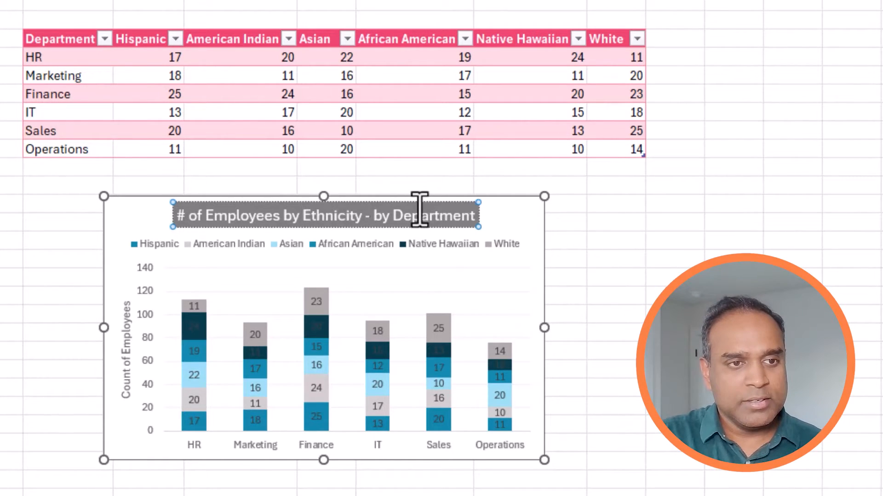
type("within")
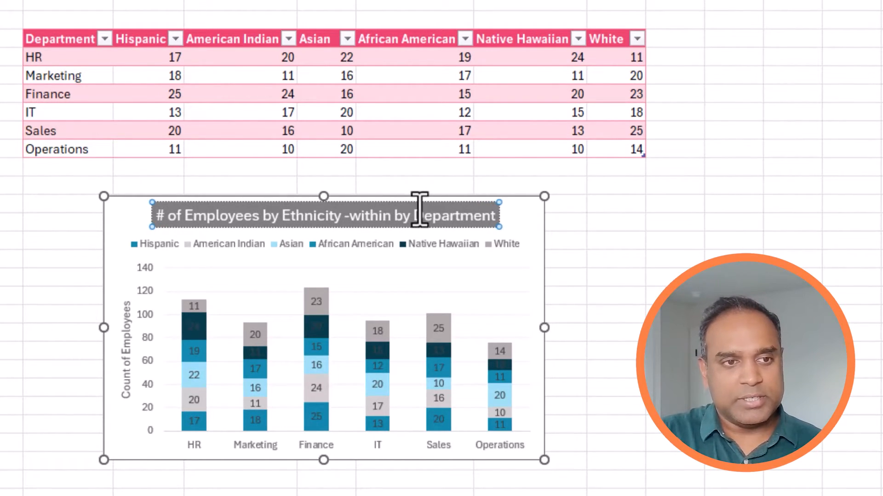
key("Delete")
key("Delete")
key("Delete")
key("ctrl+Left")
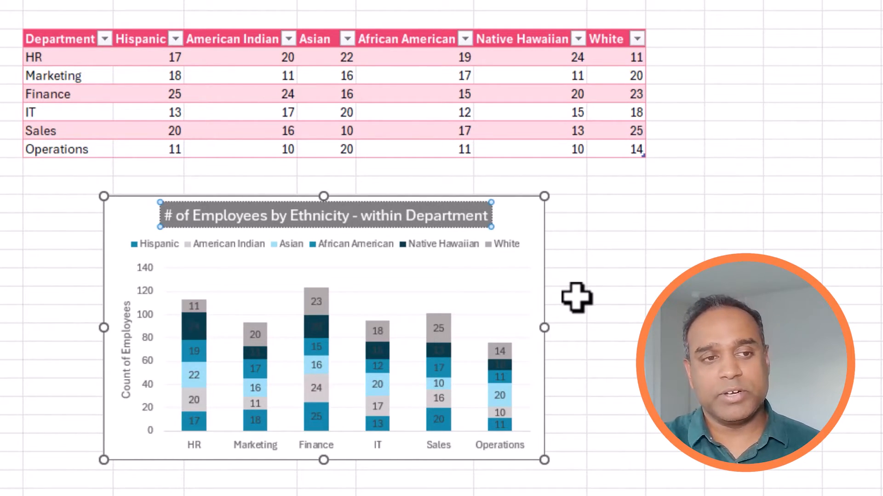
left_click(710, 324)
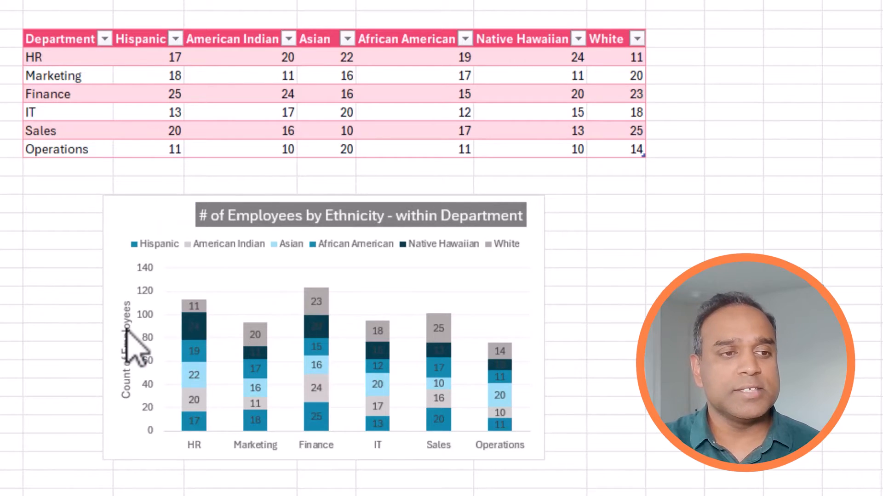
Step: Delete the vertical axis title from the chart
left_click(128, 342)
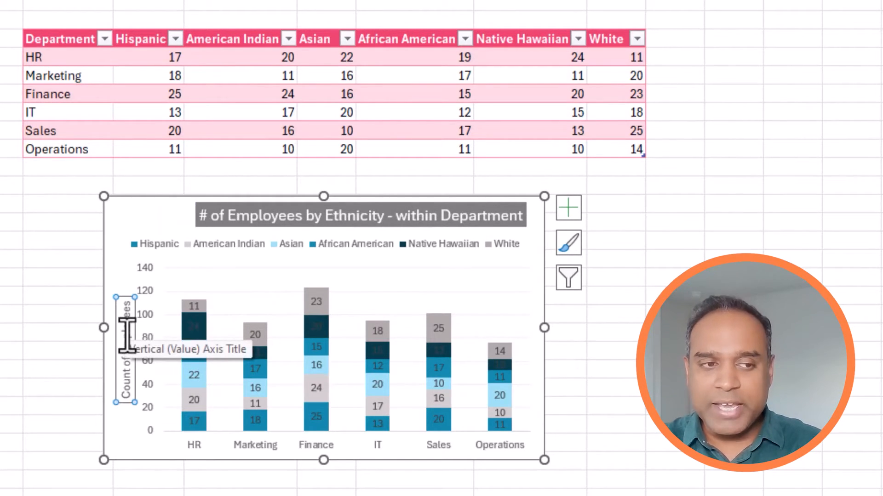
key("Delete")
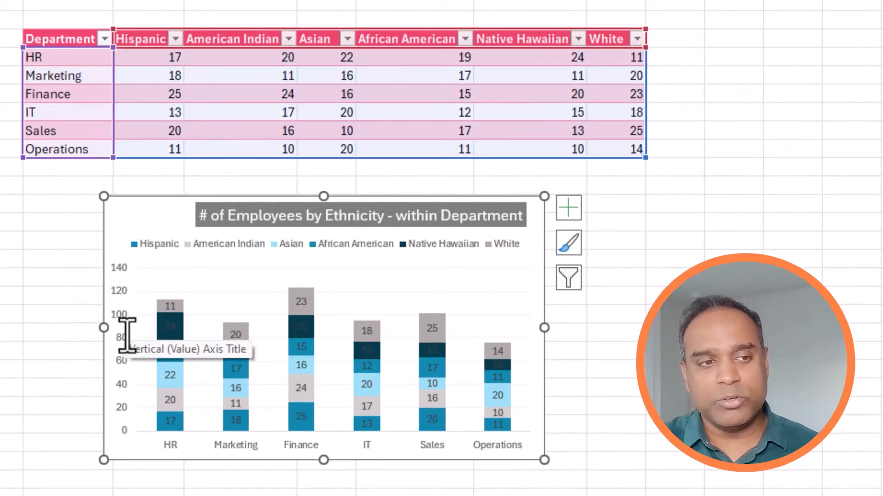
Step: Shift the chart title slightly to the left so it sits centred over the chart
left_click(613, 420)
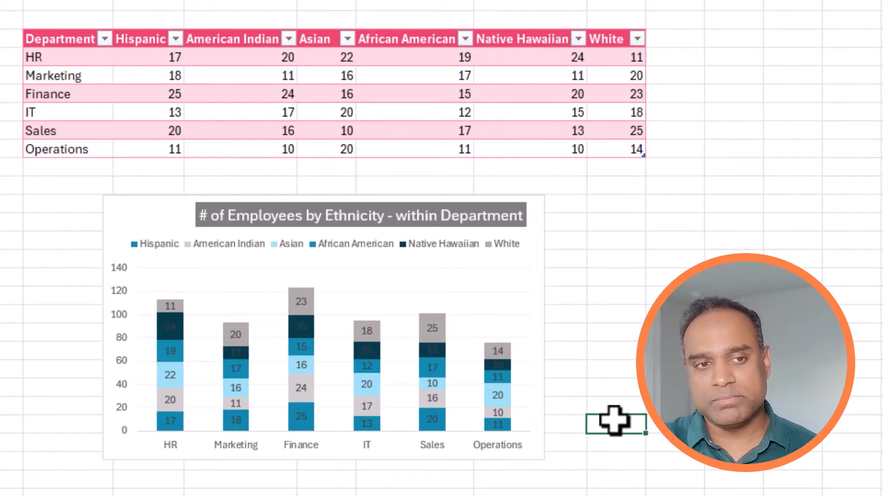
left_click(501, 218)
left_click_drag(486, 226, 470, 226)
left_click(567, 327)
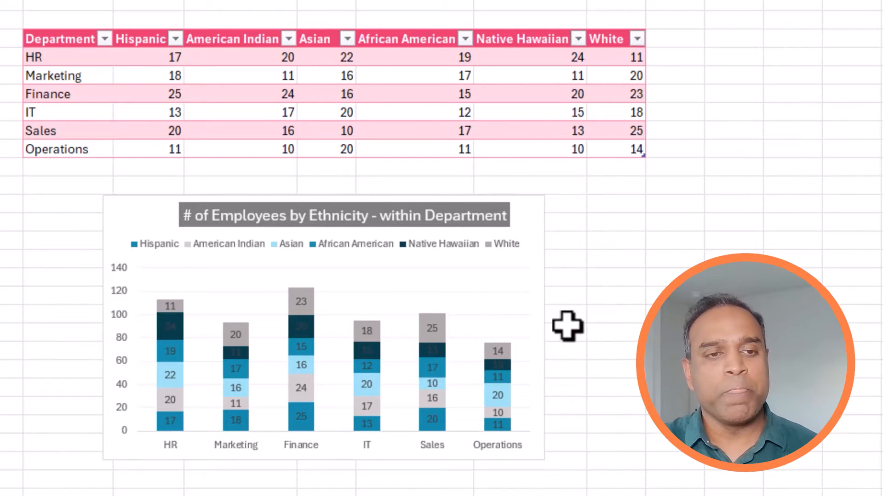
Step: Give the chart area a solid gray border with rounded corners
left_click(538, 295)
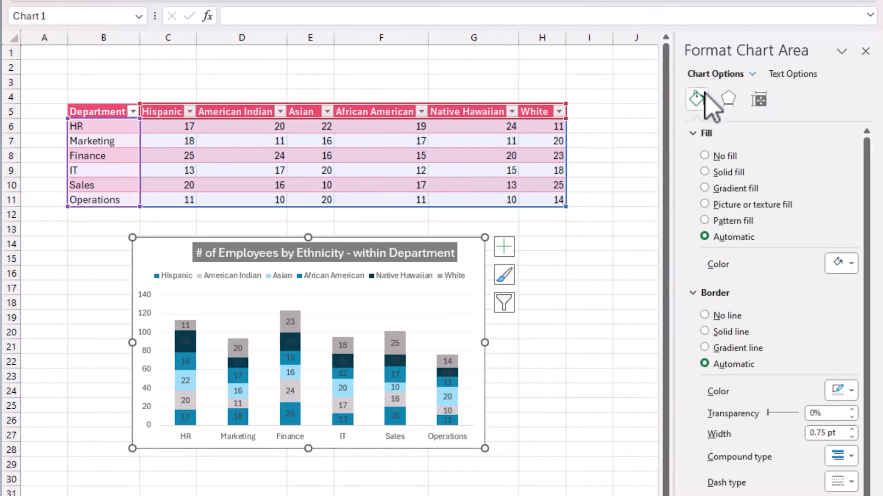
left_click(693, 133)
left_click(729, 193)
left_click(840, 251)
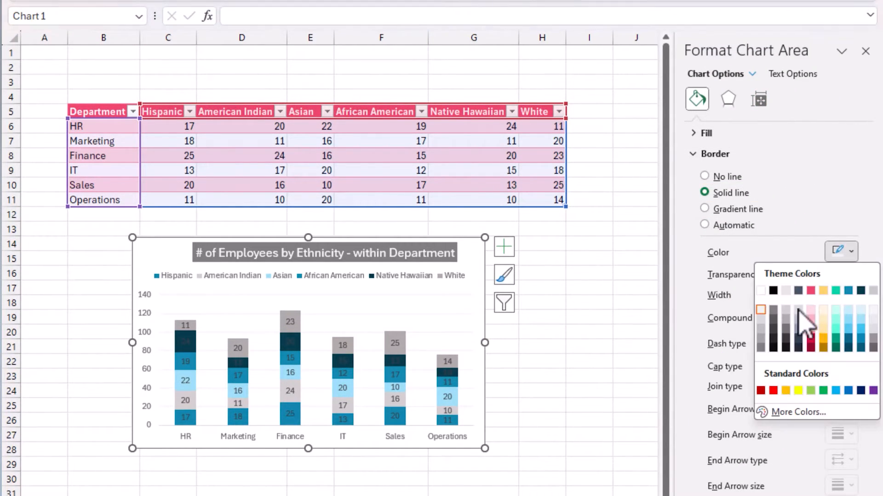
left_click(770, 318)
left_click(782, 452)
left_click(603, 431)
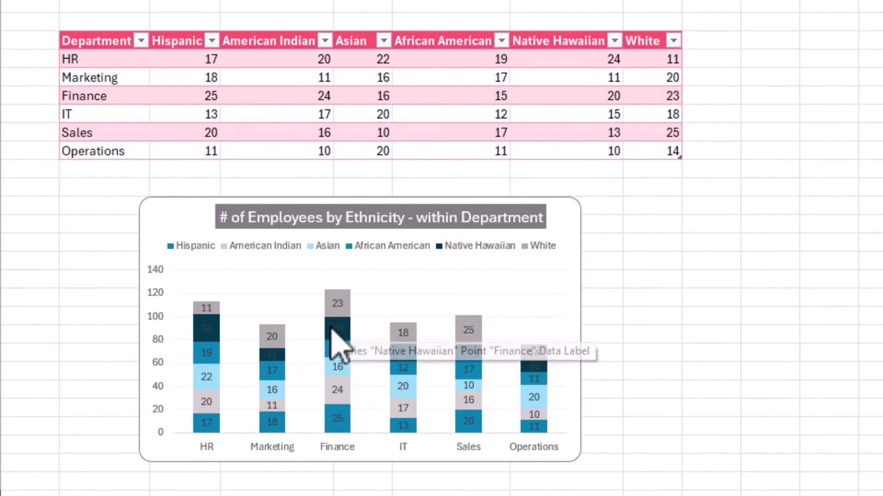
Step: Set the Native Hawaiian data labels' font color to white
left_click(208, 330)
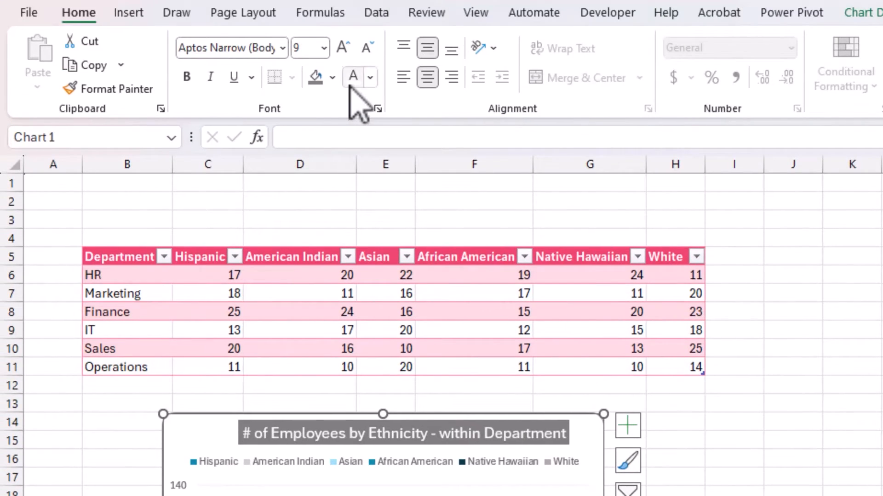
left_click(352, 80)
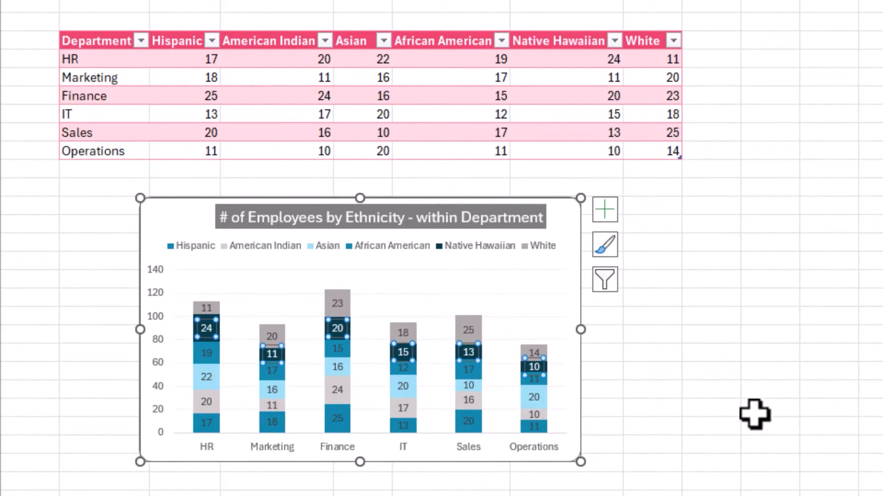
left_click(675, 430)
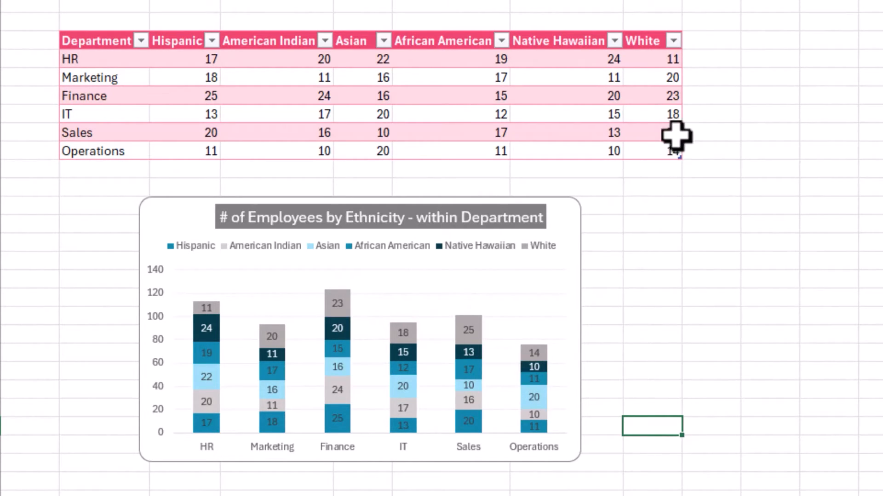
Step: Add a Total column to the table that sums each department's Hispanic through White counts
left_click(708, 40)
type("Total")
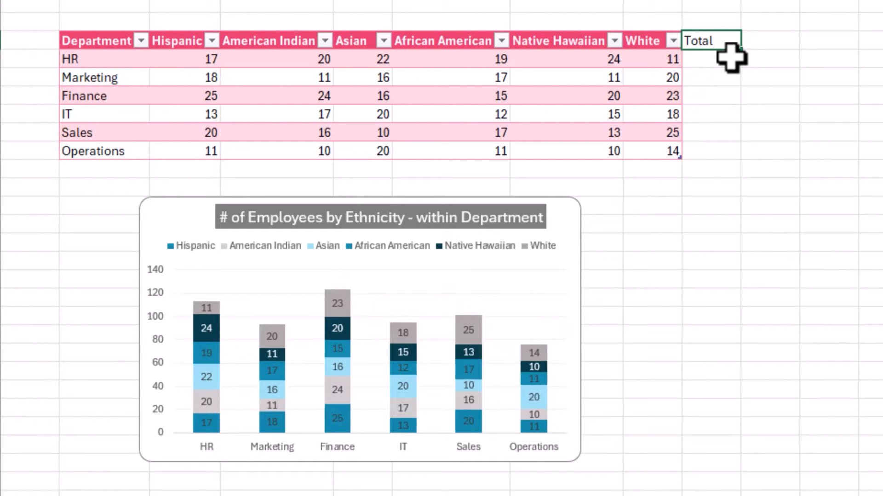
key("Return")
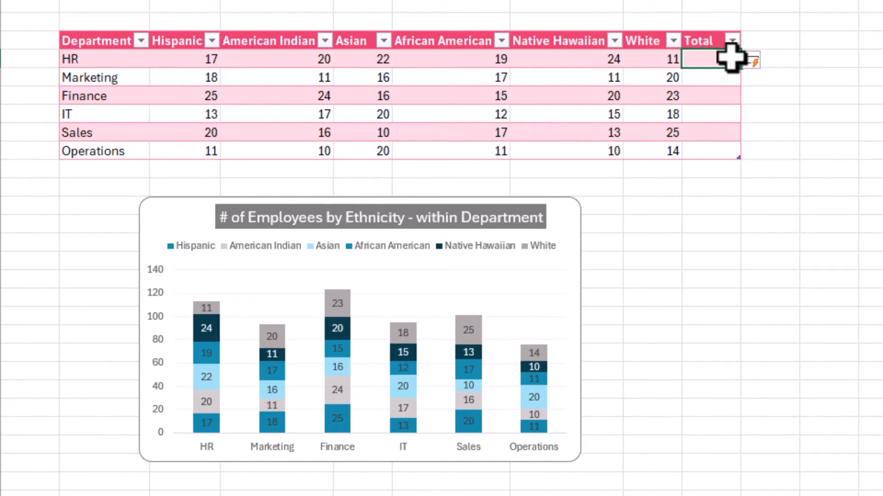
type("=sum(")
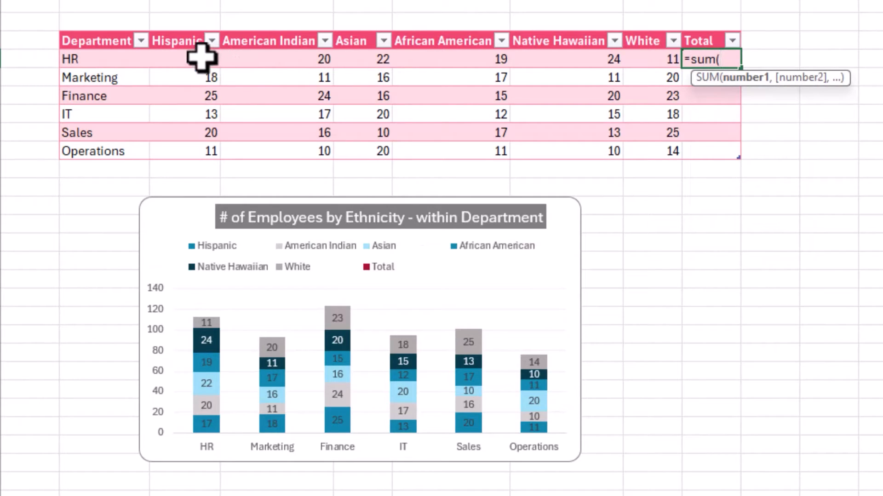
left_click_drag(201, 58, 627, 56)
type(")")
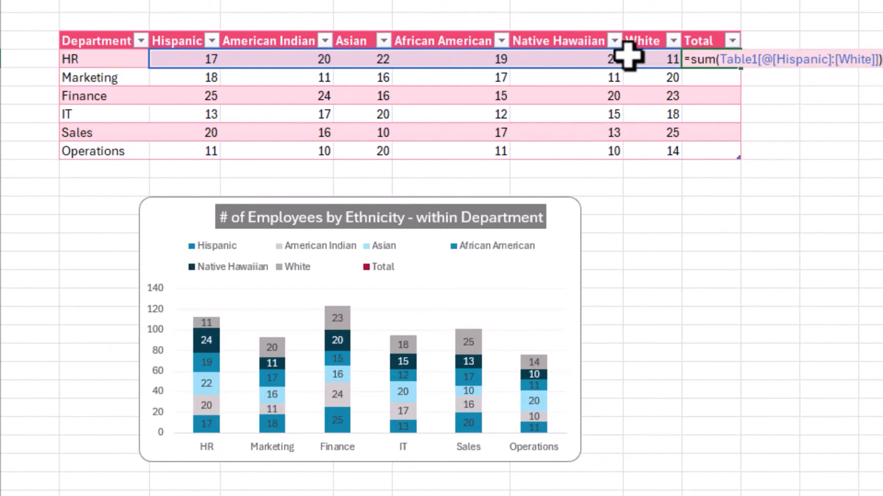
key("Return")
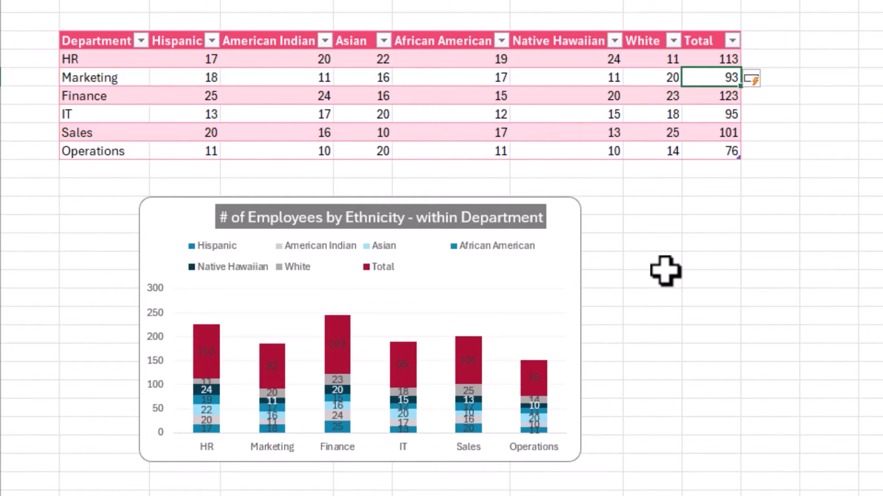
Step: Change the Total series to a Line chart type within a combo chart
mouse_move(348, 325)
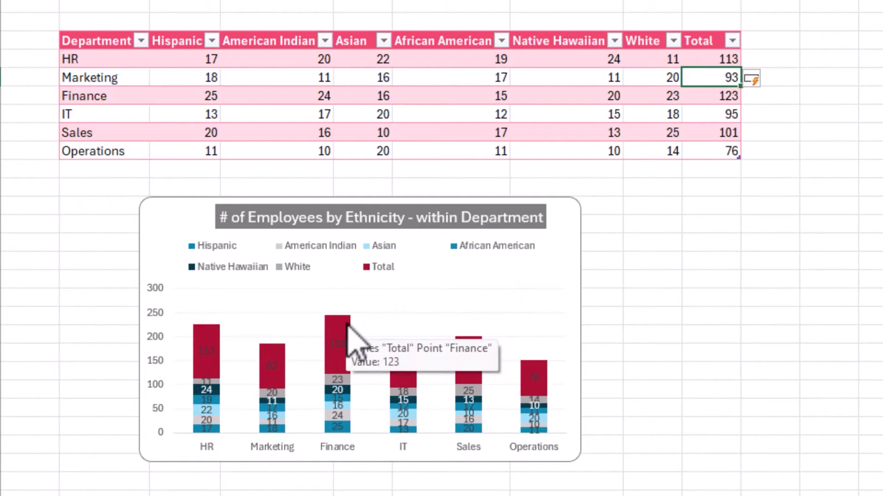
right_click(349, 325)
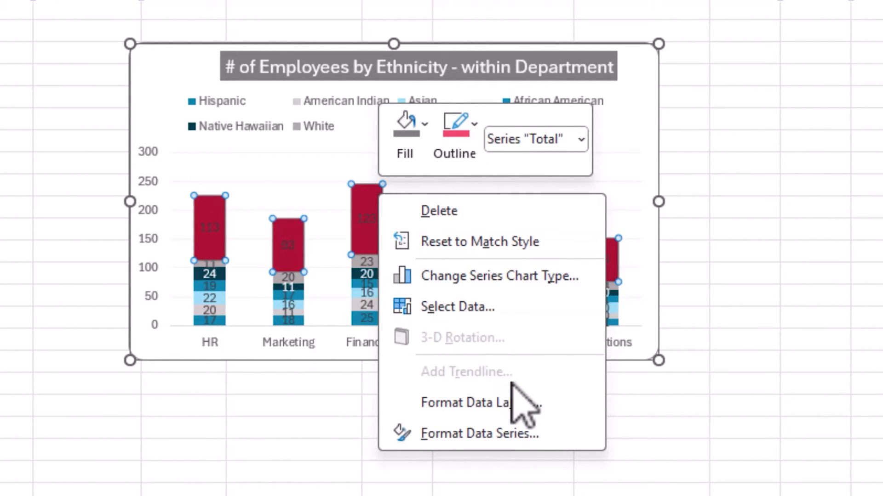
left_click(529, 278)
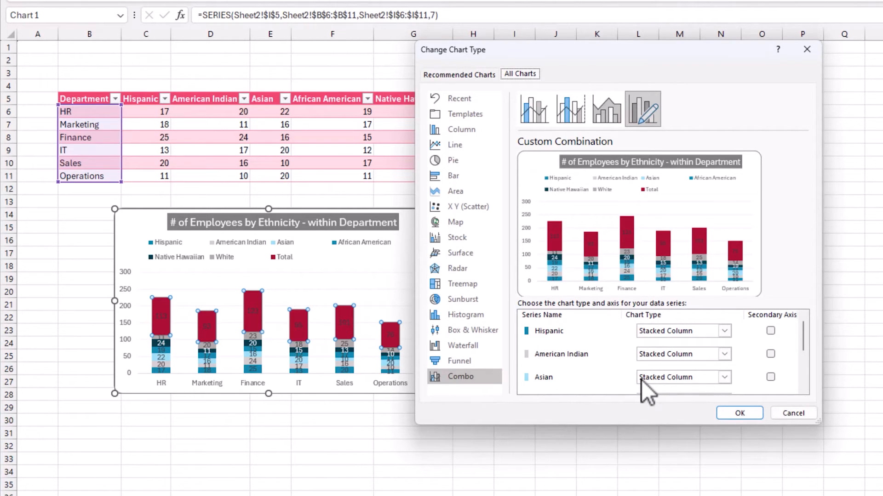
scroll(627, 348, "down", 2)
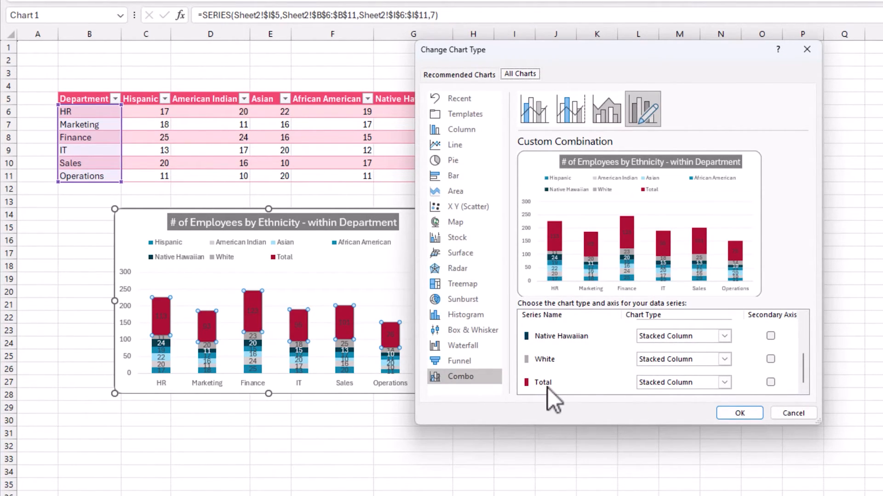
left_click(726, 382)
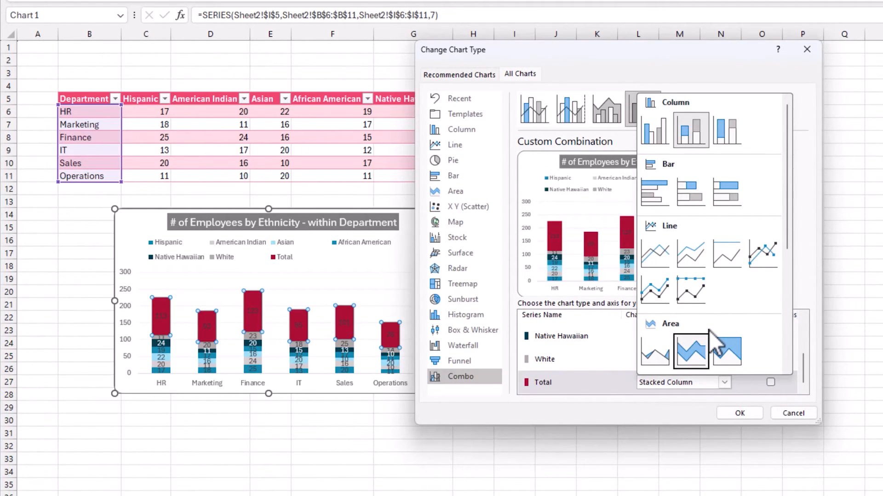
left_click(669, 254)
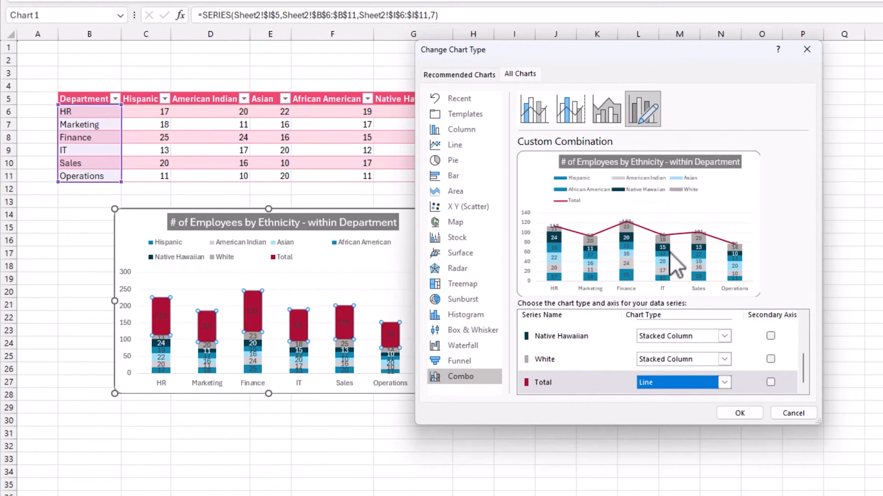
left_click(739, 413)
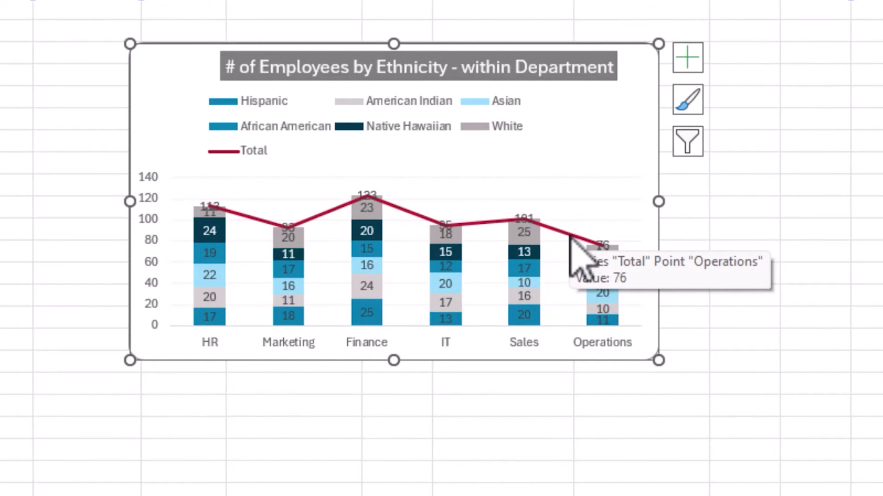
Step: Set the Total series line to No line
left_click(569, 234)
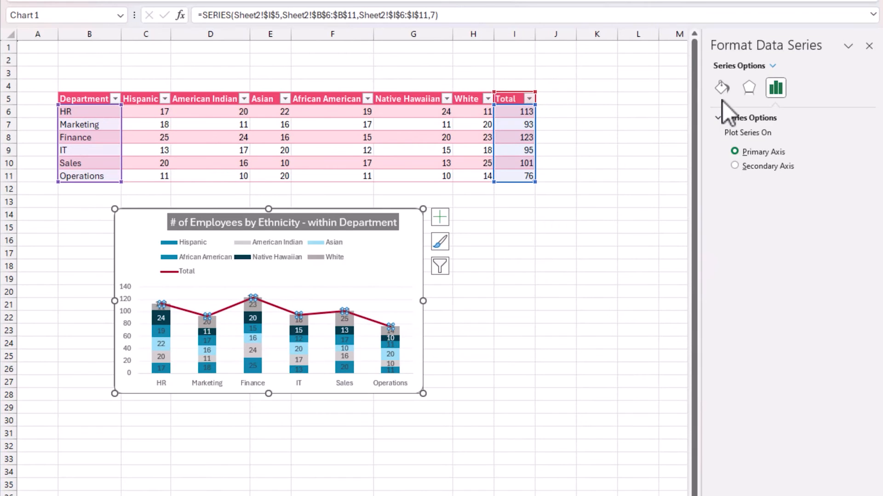
left_click(722, 89)
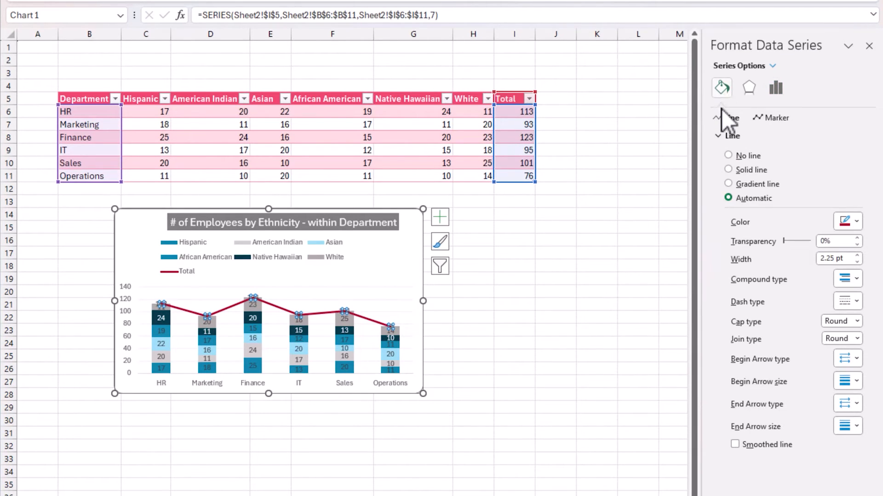
left_click(740, 160)
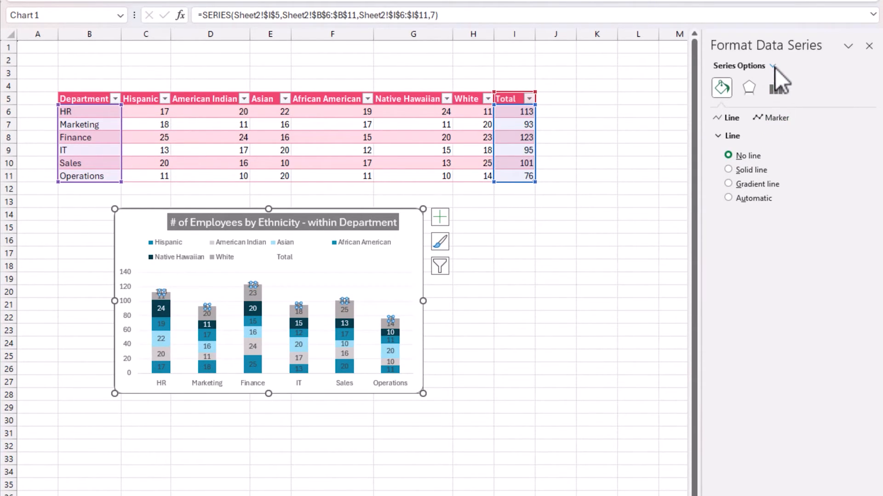
Step: Switch the Total series line back to a solid line
right_click(298, 304)
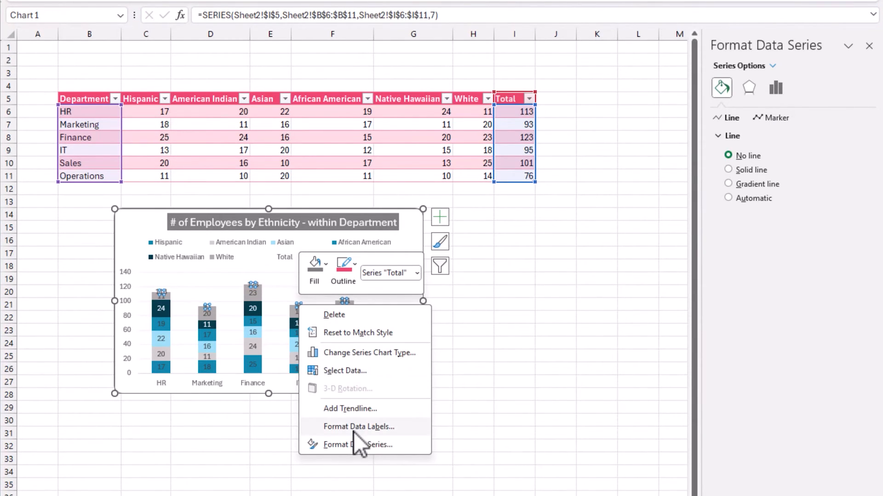
key("Escape")
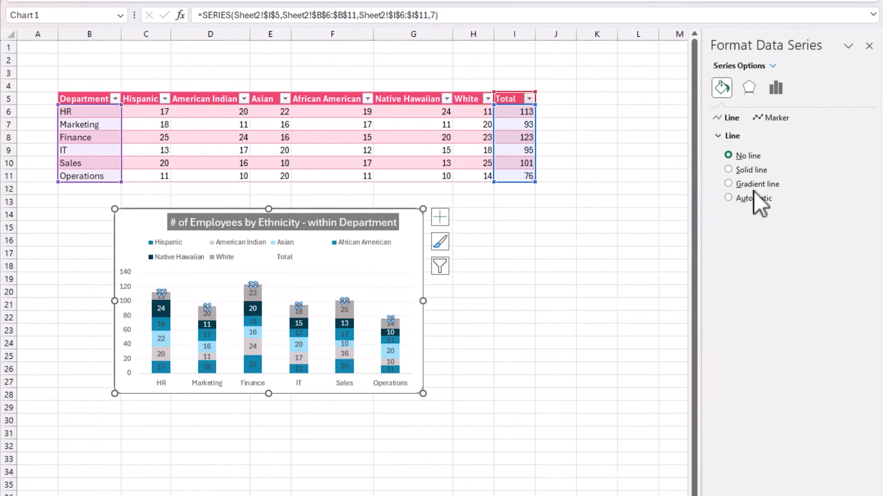
left_click(760, 173)
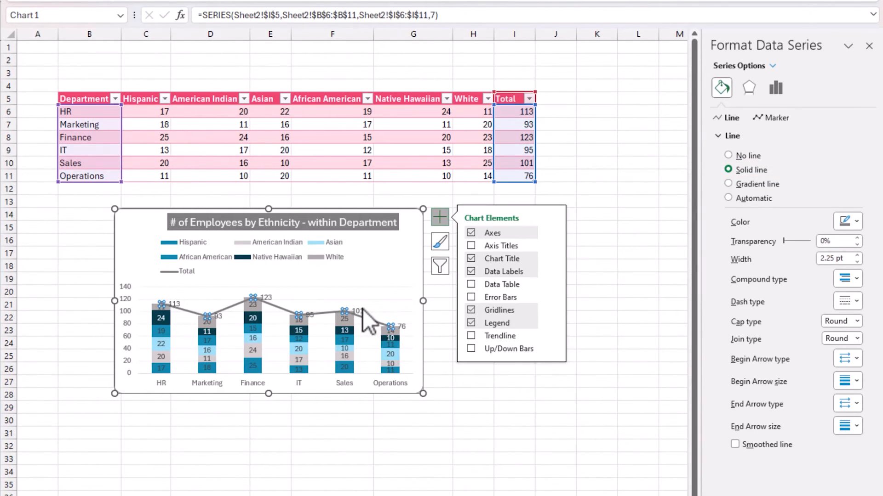
Step: Position the Total data labels above the points
left_click(361, 308)
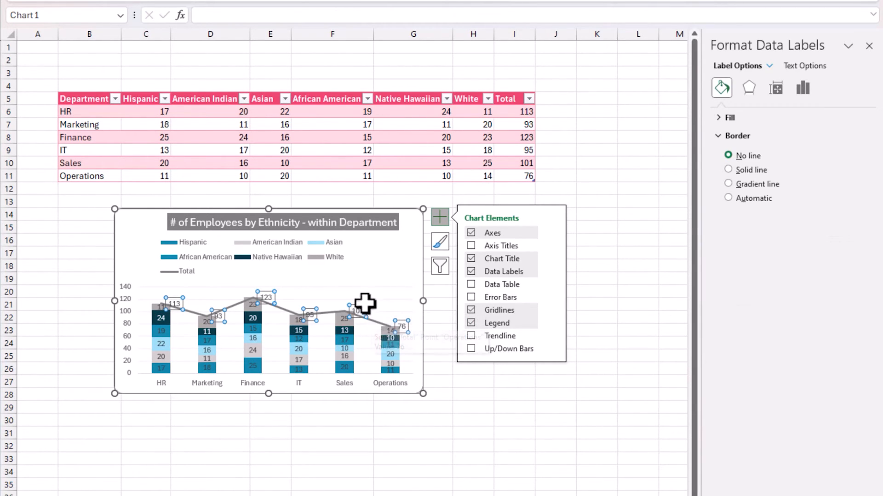
left_click(803, 92)
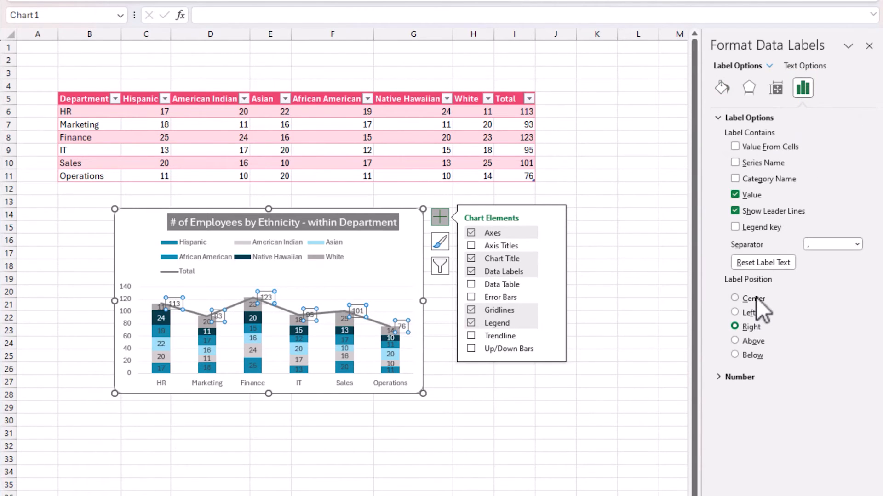
left_click(753, 342)
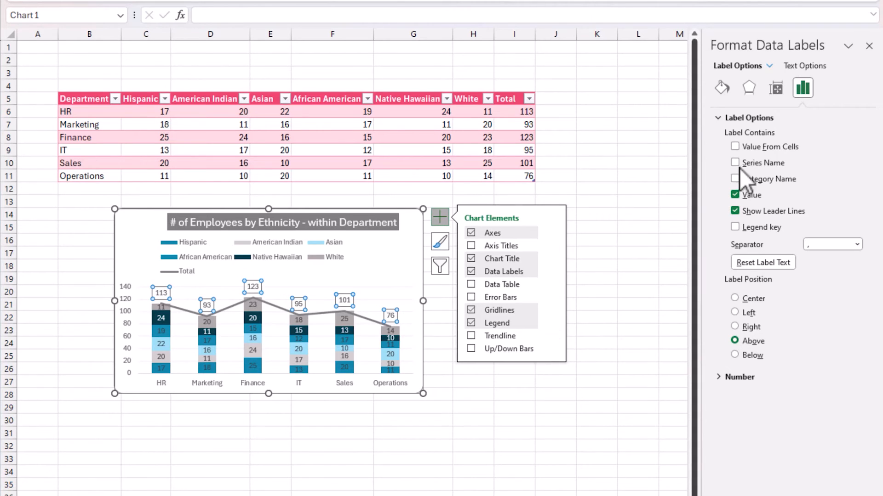
Step: Select the Total series and set its line to No line
left_click(721, 89)
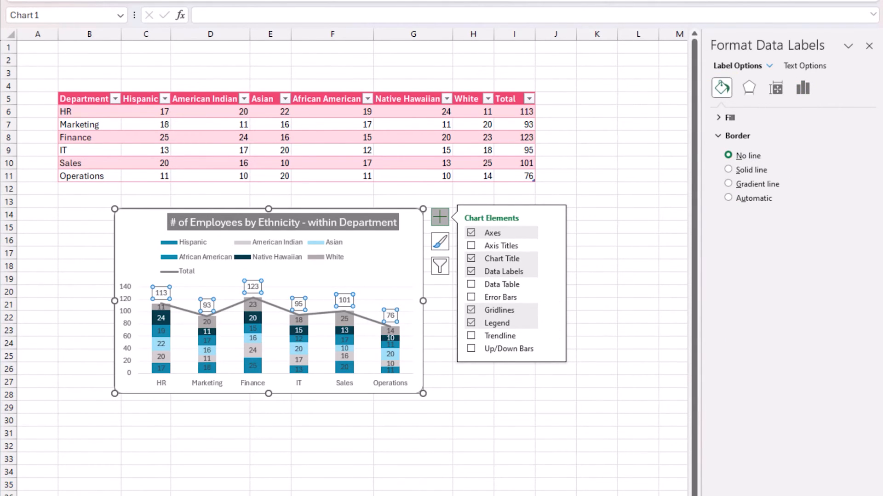
left_click(770, 65)
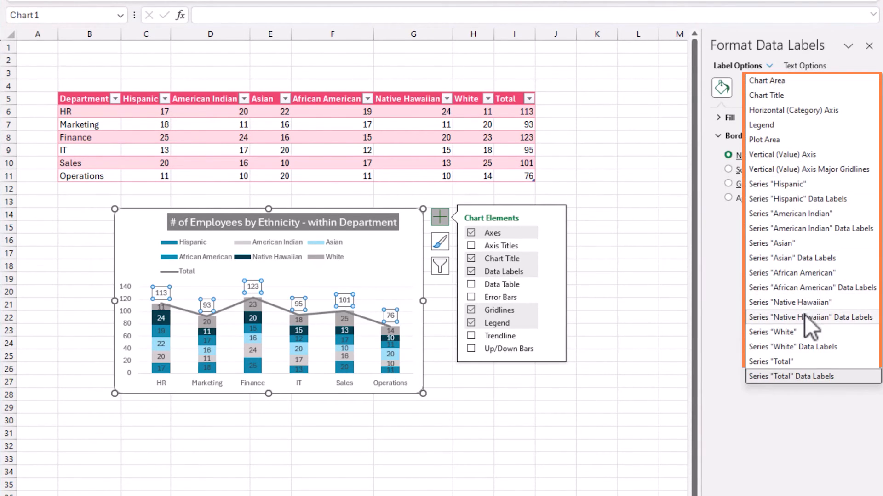
left_click(800, 362)
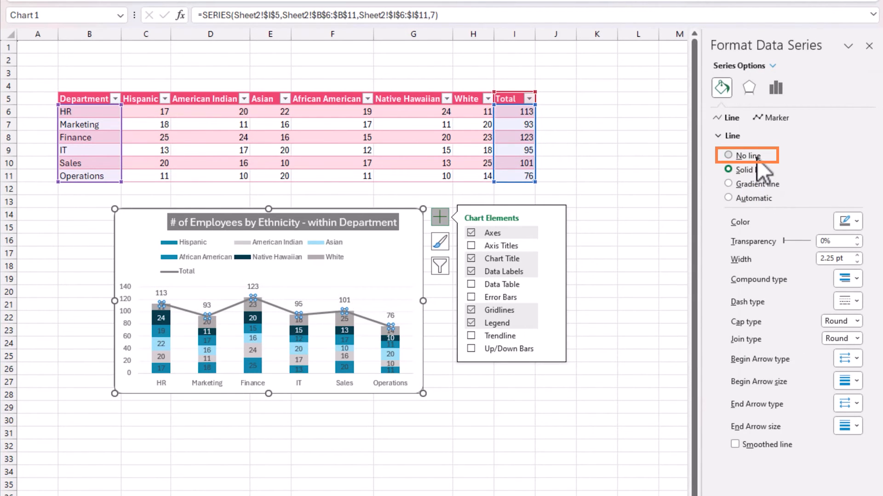
left_click(754, 156)
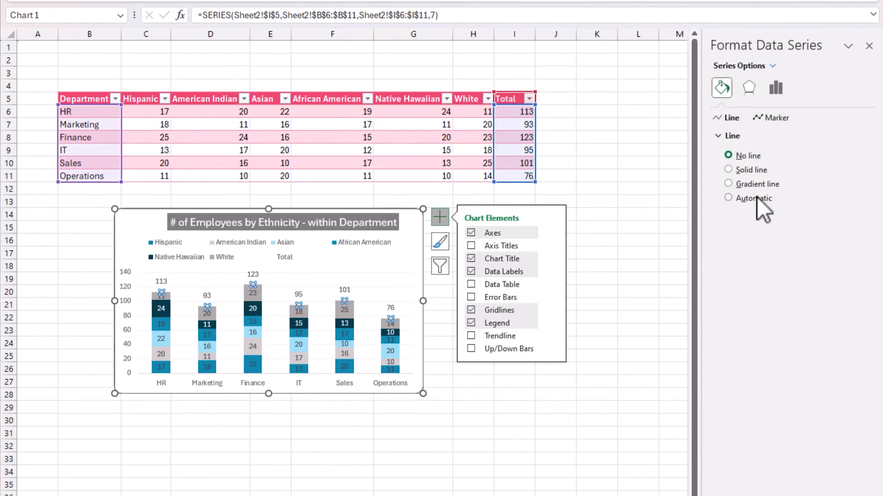
Step: Make the Total data labels bold
left_click(348, 289)
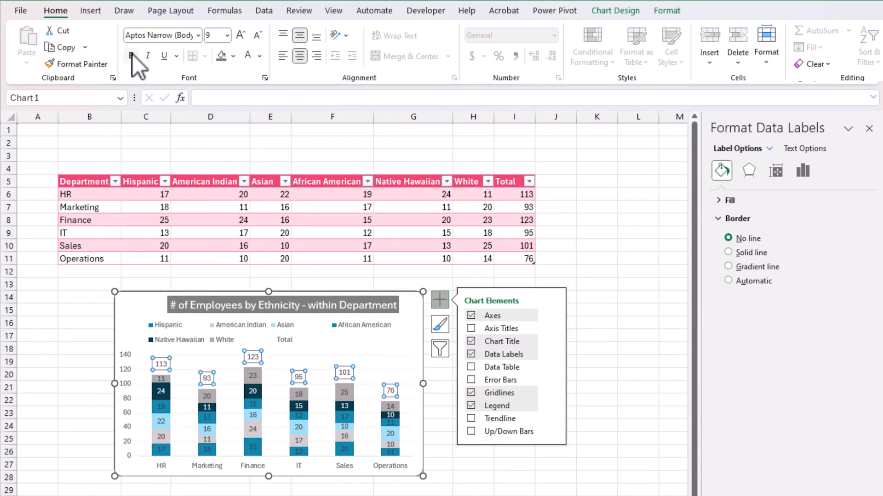
left_click(131, 55)
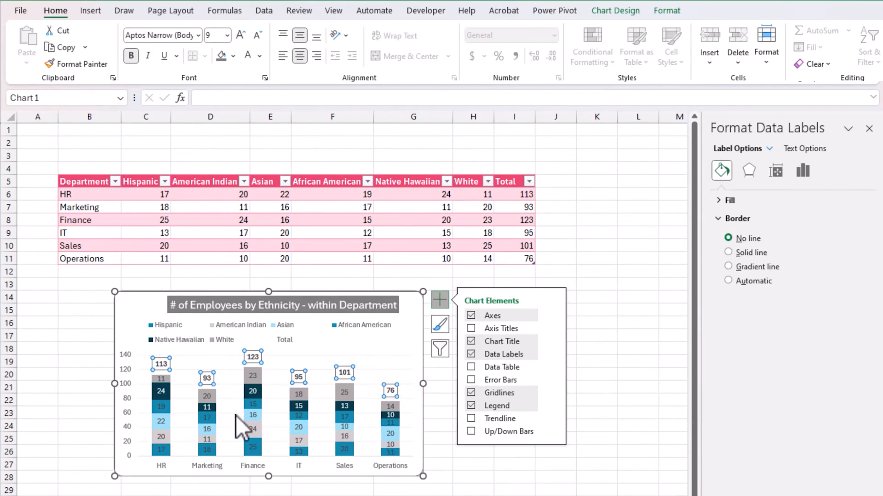
Step: Remove the Total entry from the chart legend
left_click(350, 495)
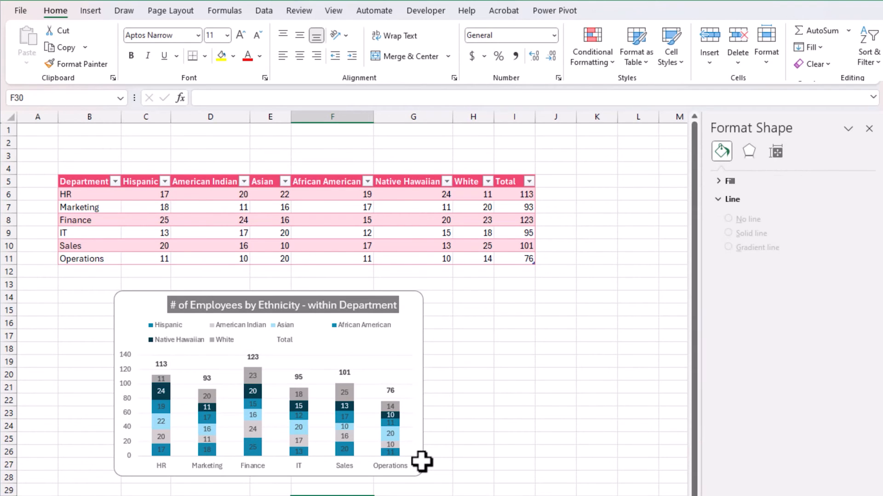
left_click(284, 339)
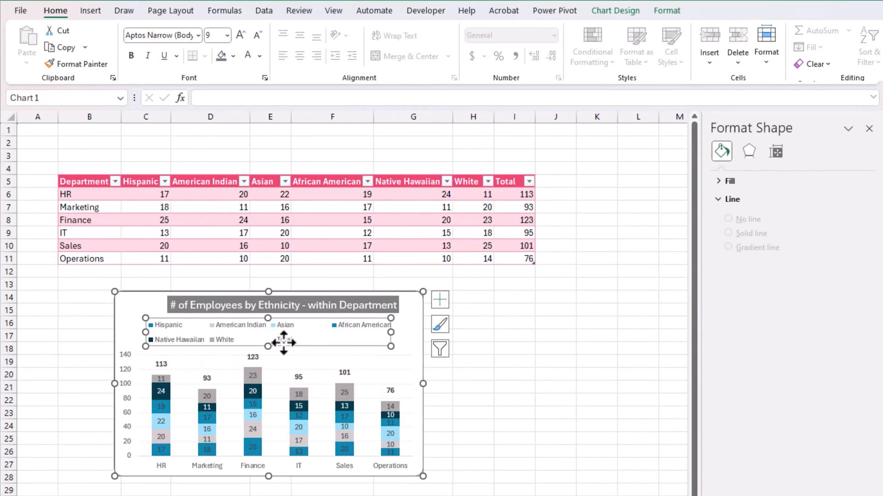
left_click(283, 338)
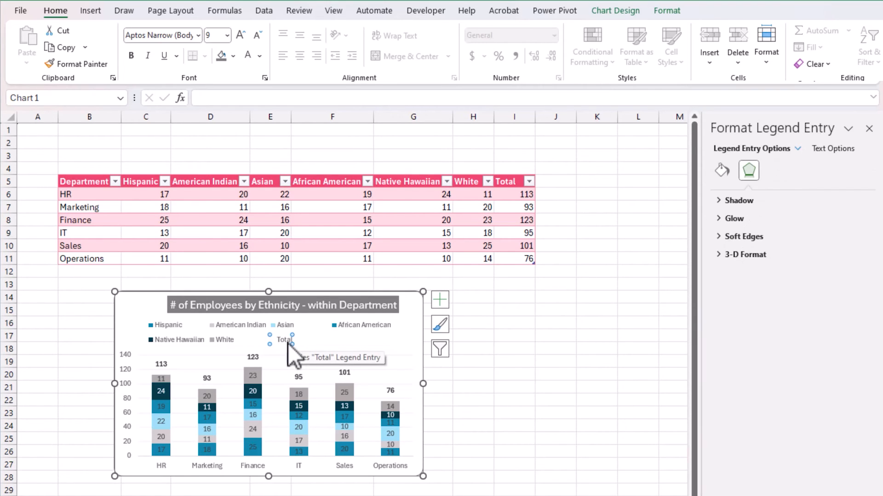
key("Delete")
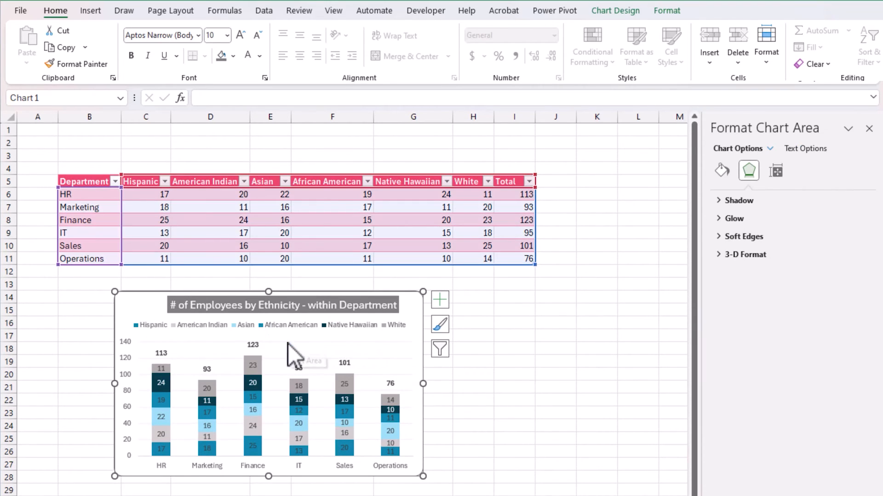
Step: Zoom in to inspect the finished chart and the Total data labels above each column
left_click(521, 466)
scroll(524, 455, "up", 3)
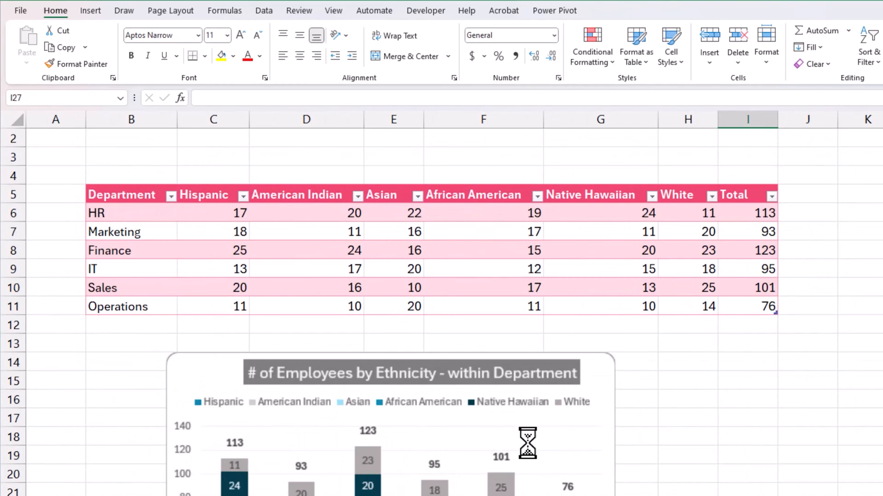
scroll(527, 442, "down", 3)
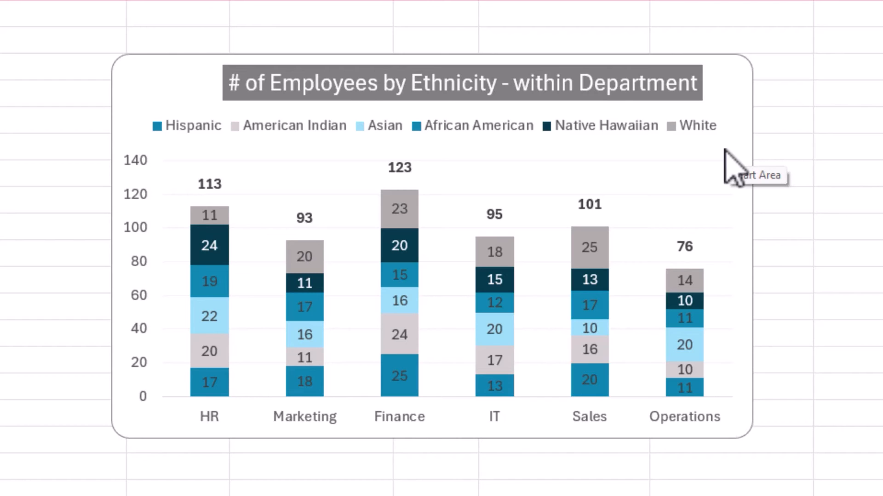
left_click(214, 184)
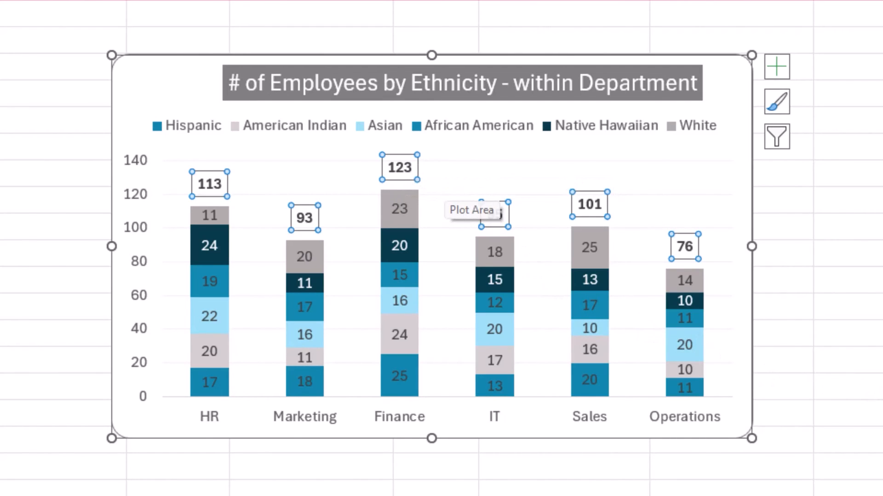
left_click(846, 469)
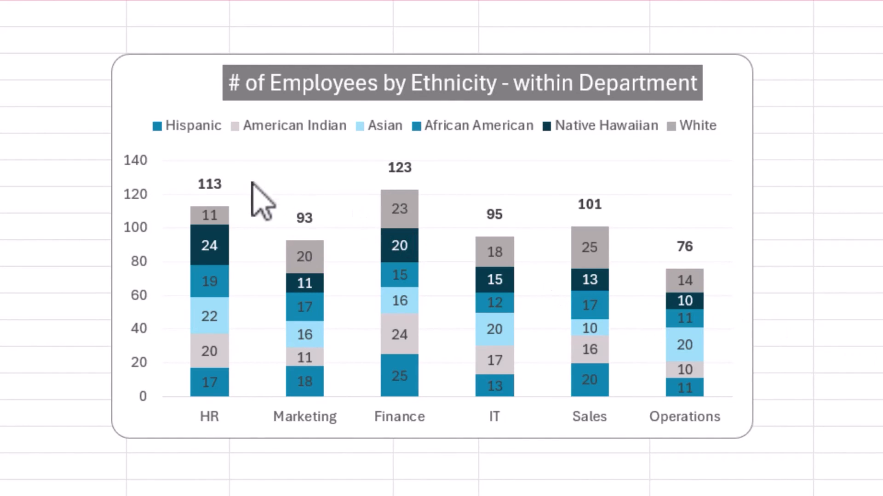
mouse_move(194, 260)
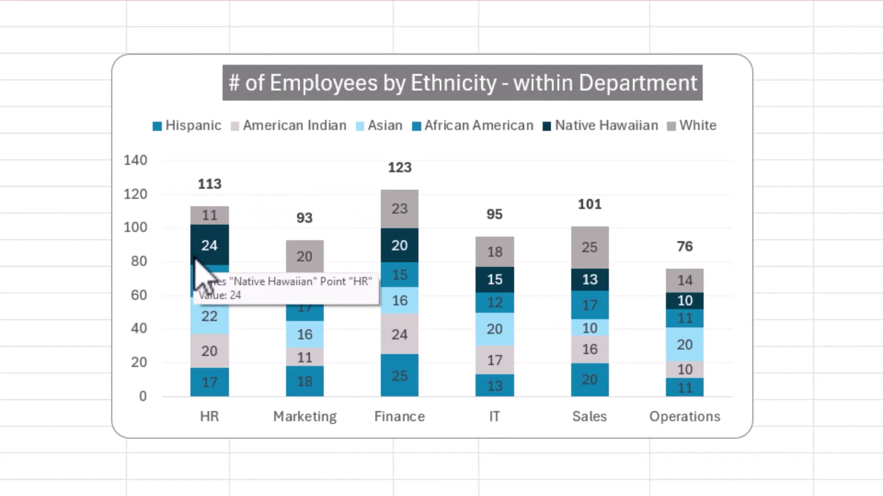